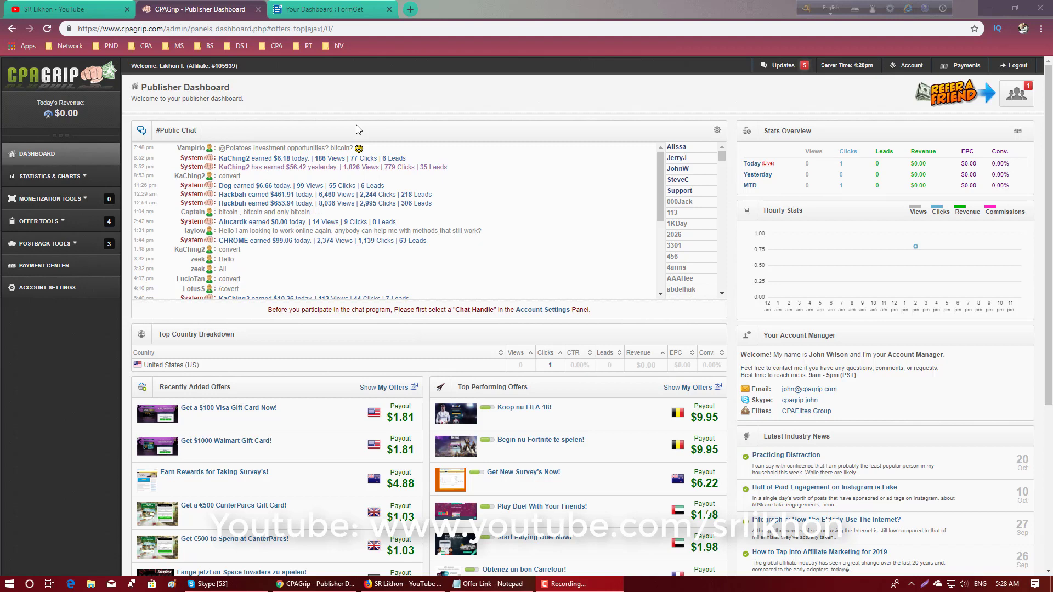
- Examine the recently added Visa and Walmart gift card offers on the CPAGrip publisher dashboard
key(ctrl+Tab)
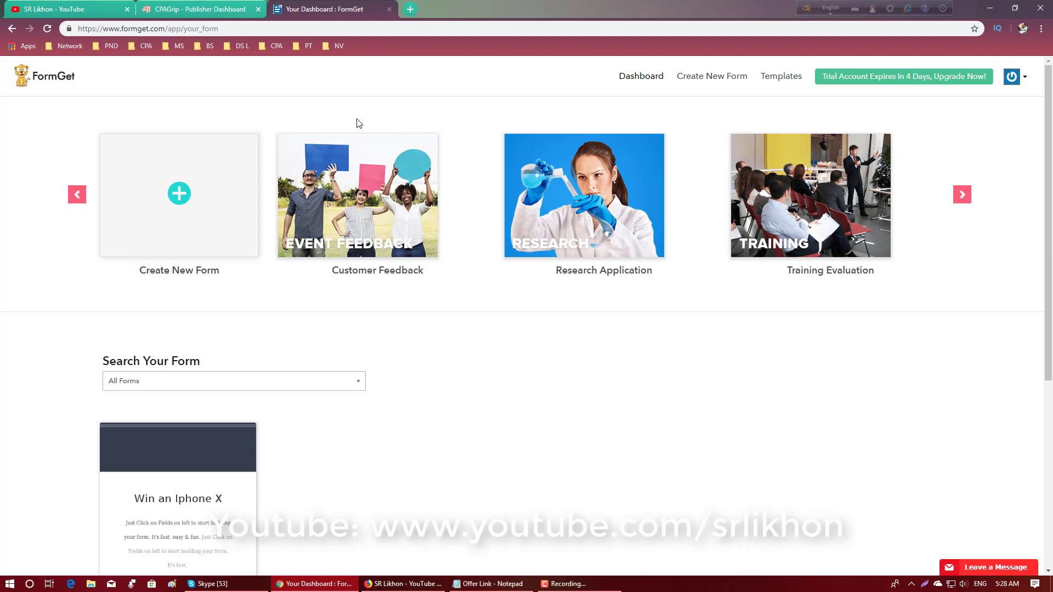
click(198, 9)
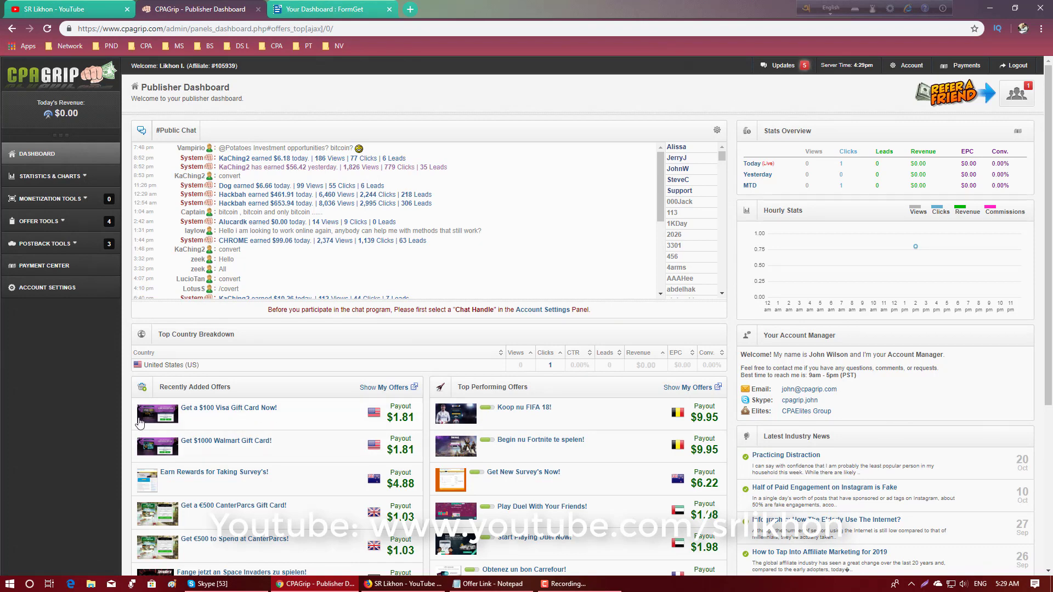
mouse_move(156, 421)
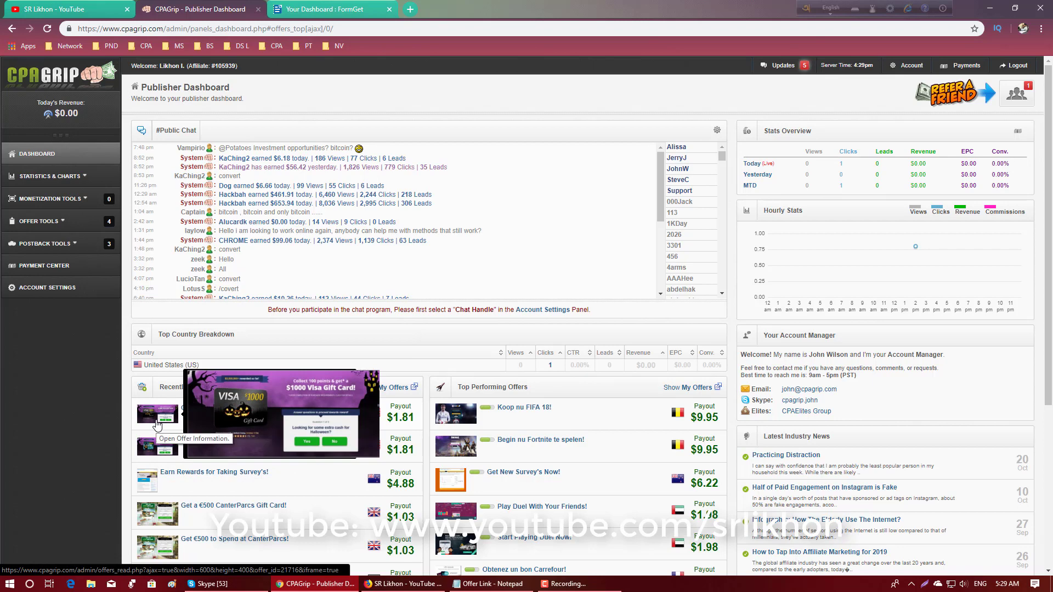
mouse_move(160, 451)
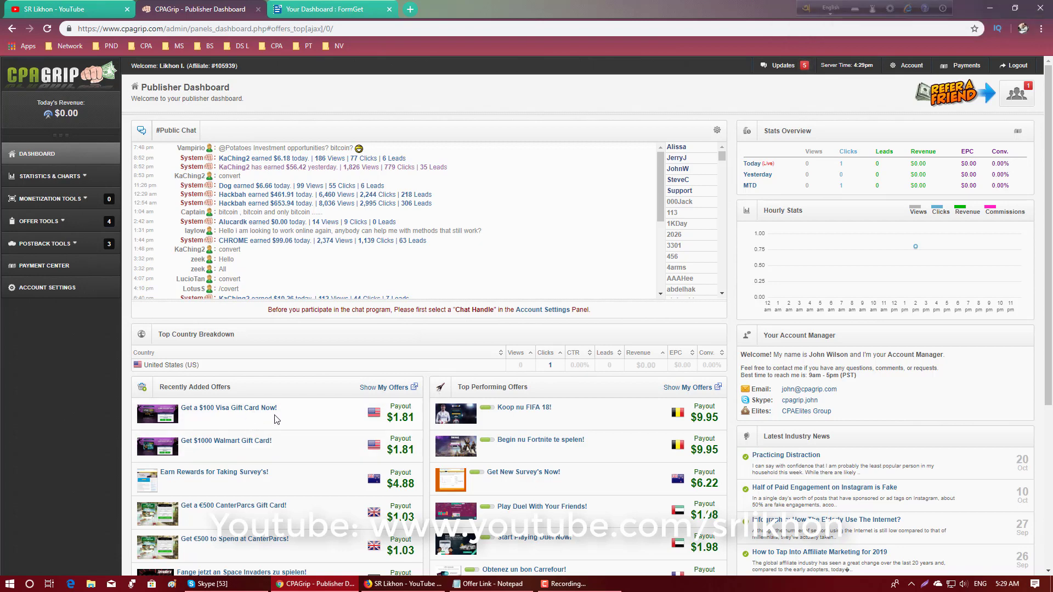
- Switch to FormGet and create a new form titled "Free Gift Card Offer"
click(307, 7)
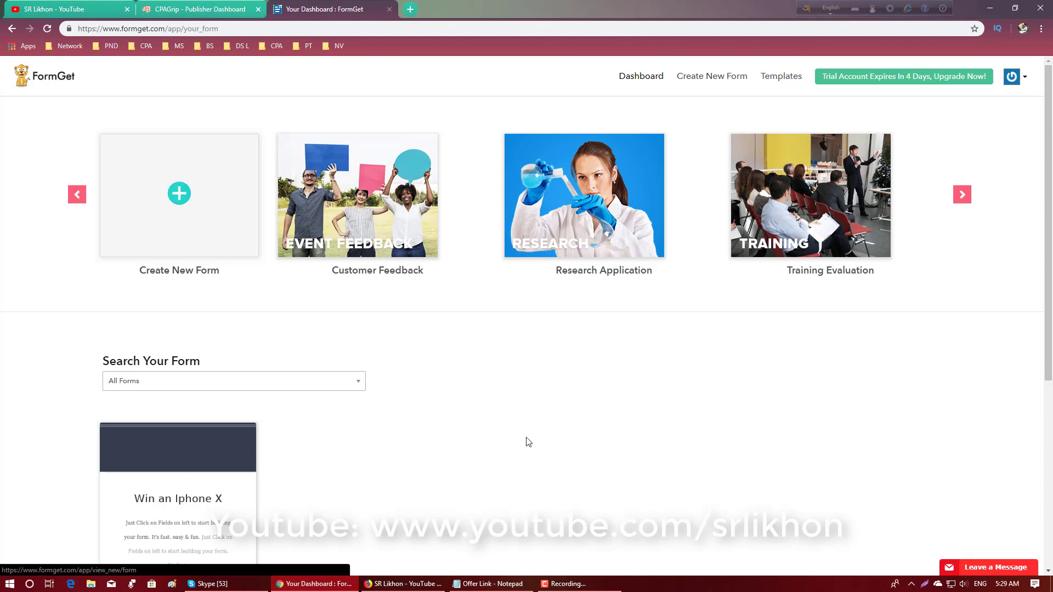
scroll(524, 439, down, 5)
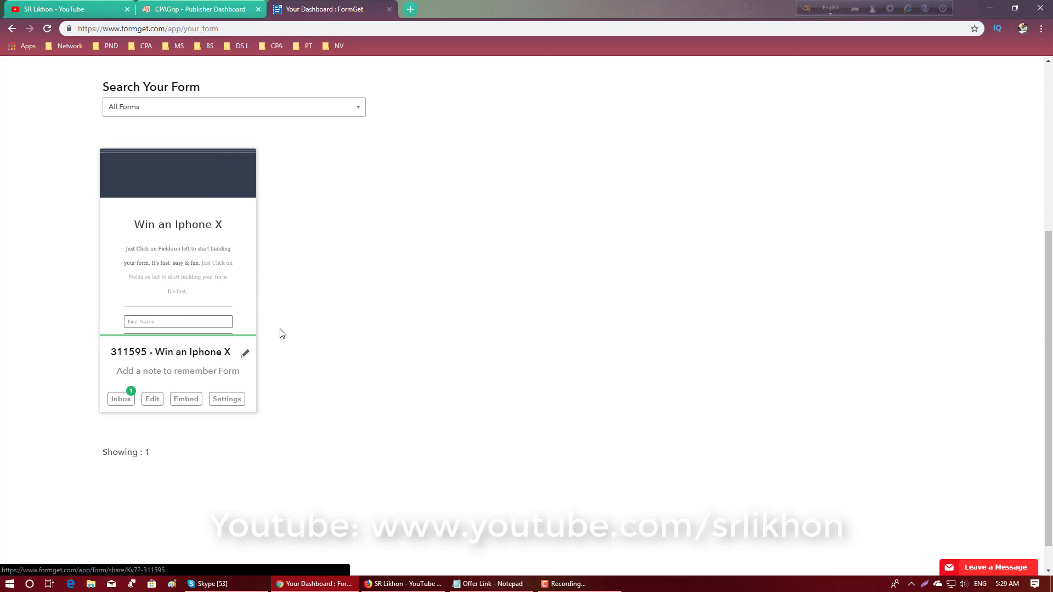
scroll(279, 331, up, 5)
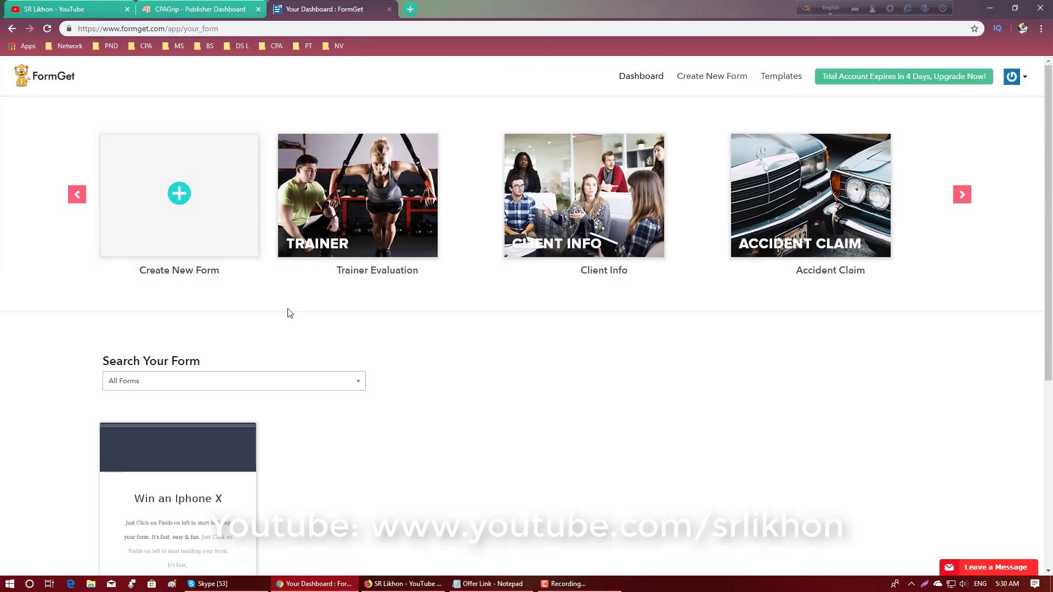
click(217, 209)
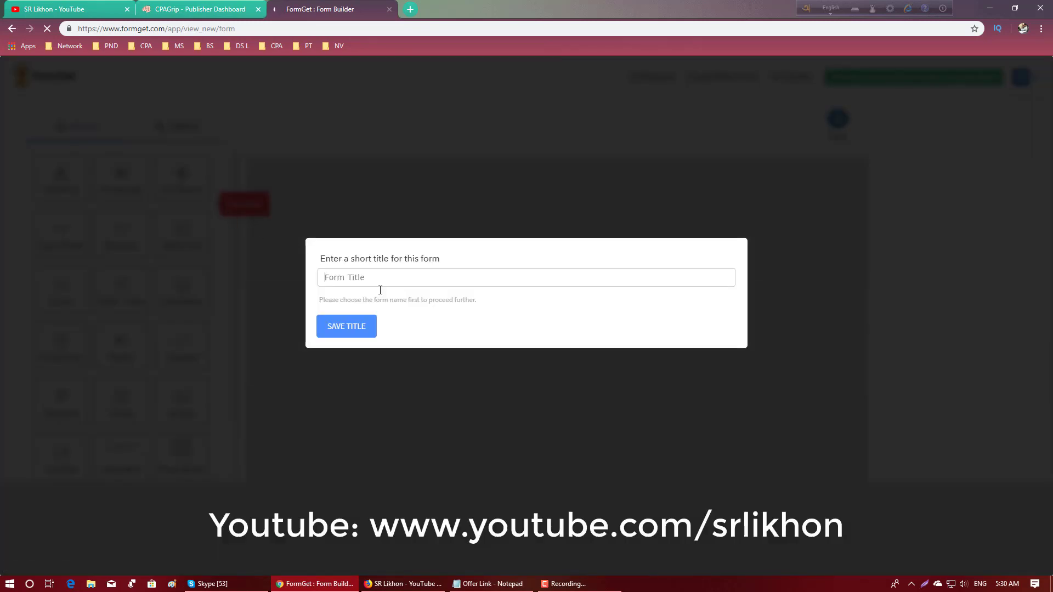
click(387, 279)
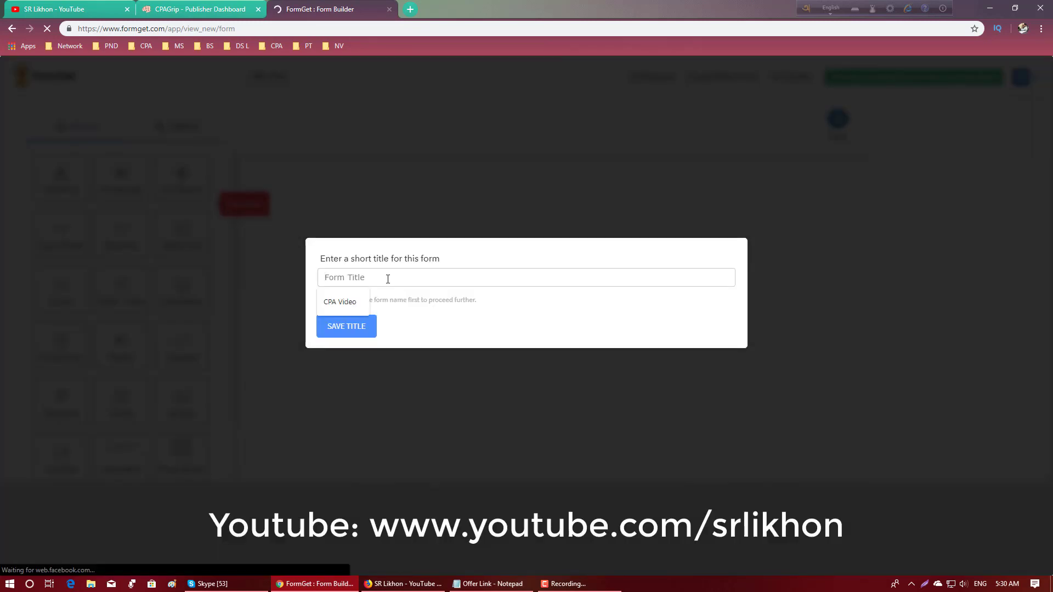
text(Free)
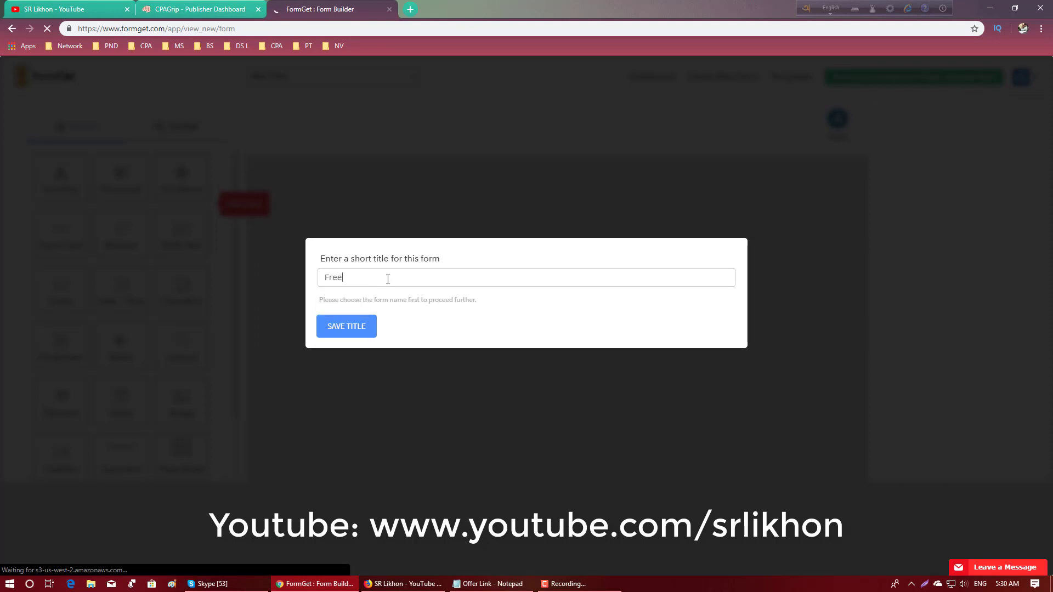
text( Gift Card)
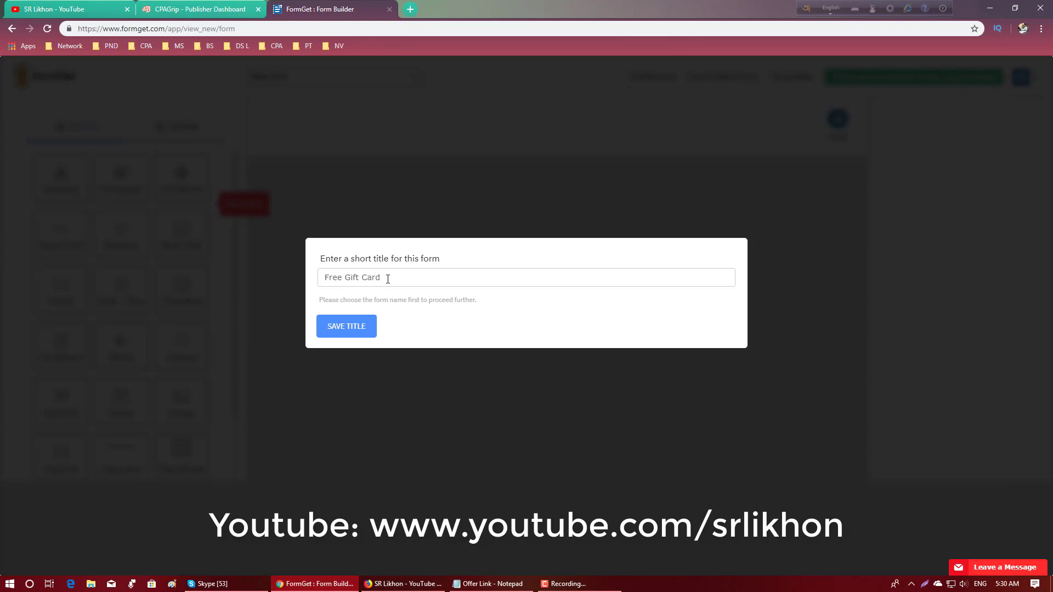
text( Offer)
click(364, 332)
click(359, 331)
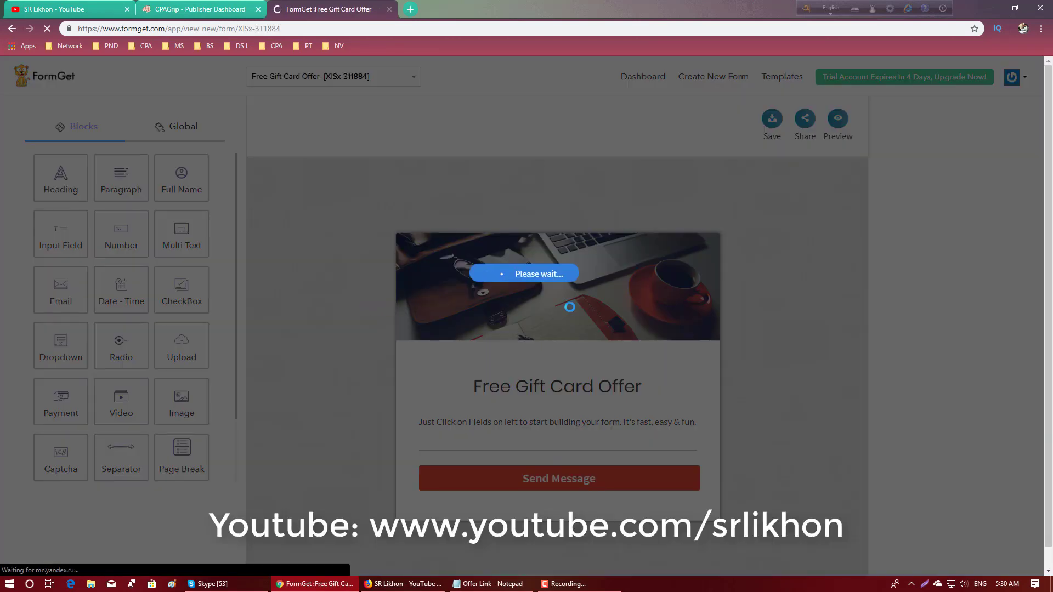
- Open the form header's design settings and look through the available header image categories
scroll(723, 306, down, 1)
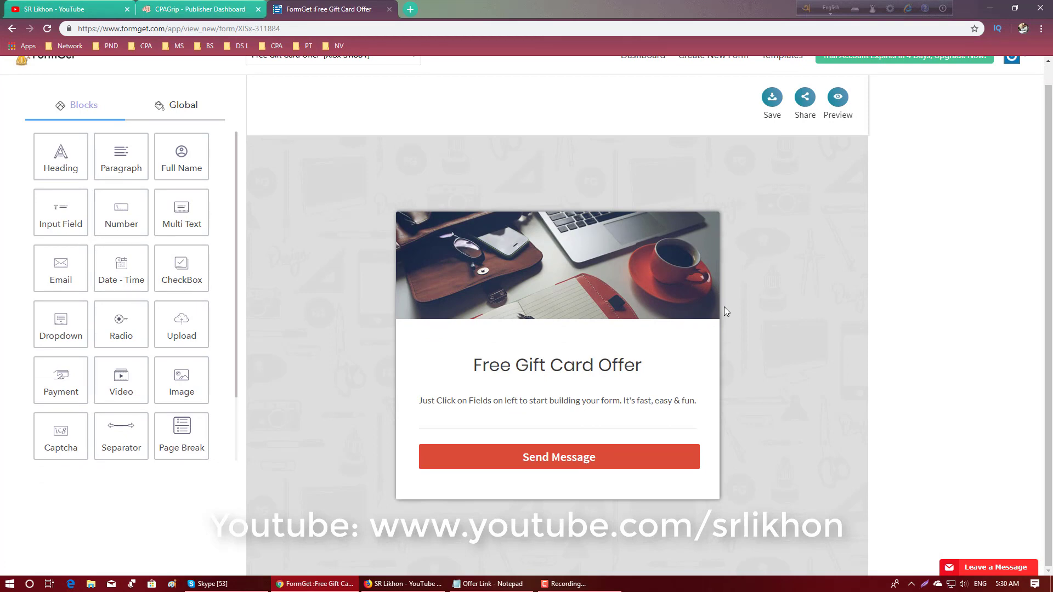
click(626, 267)
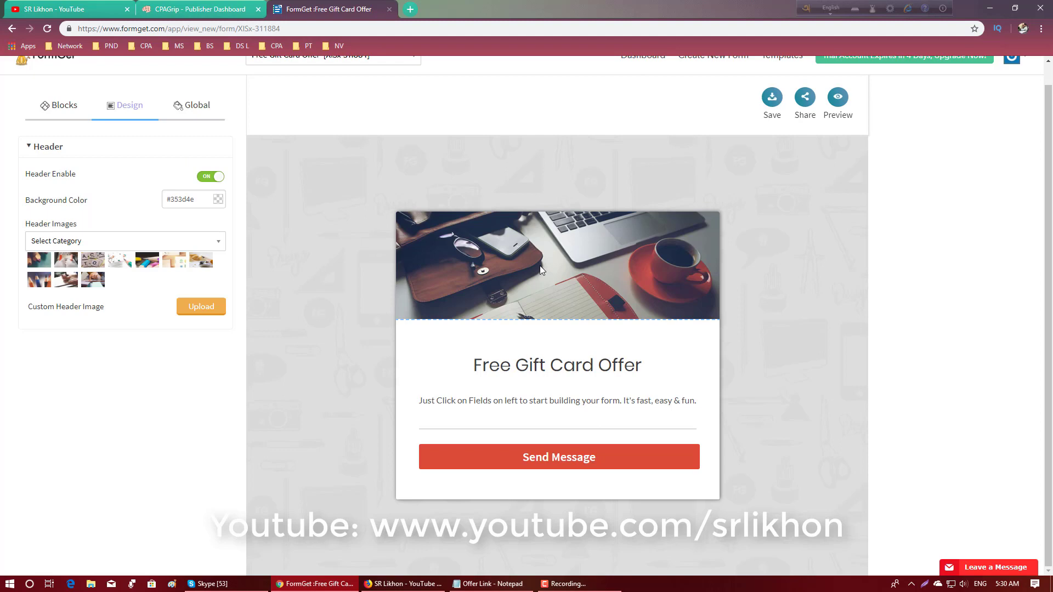
click(126, 244)
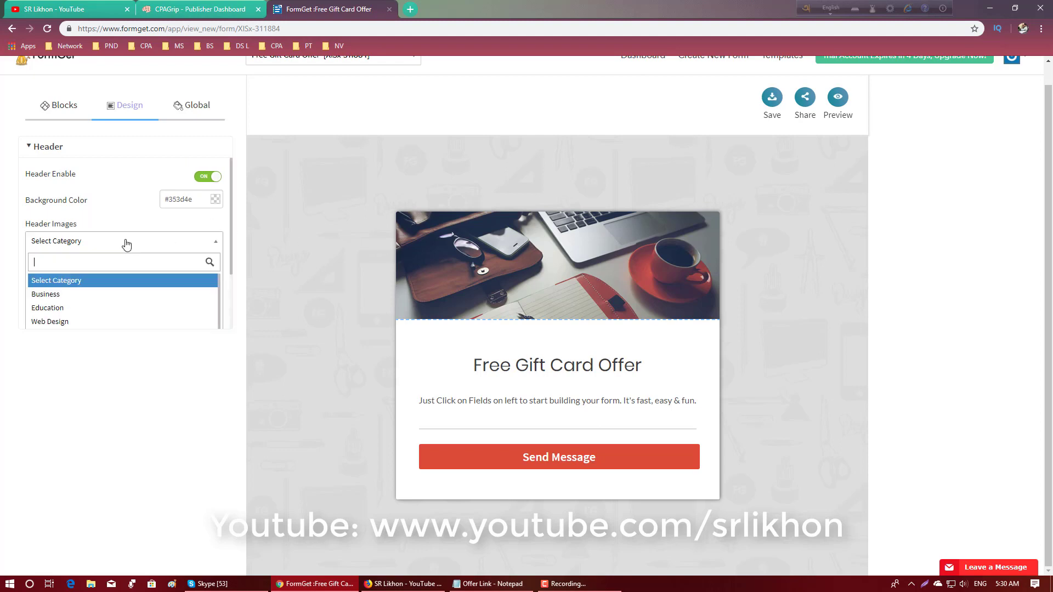
scroll(109, 312, down, 3)
scroll(104, 305, up, 3)
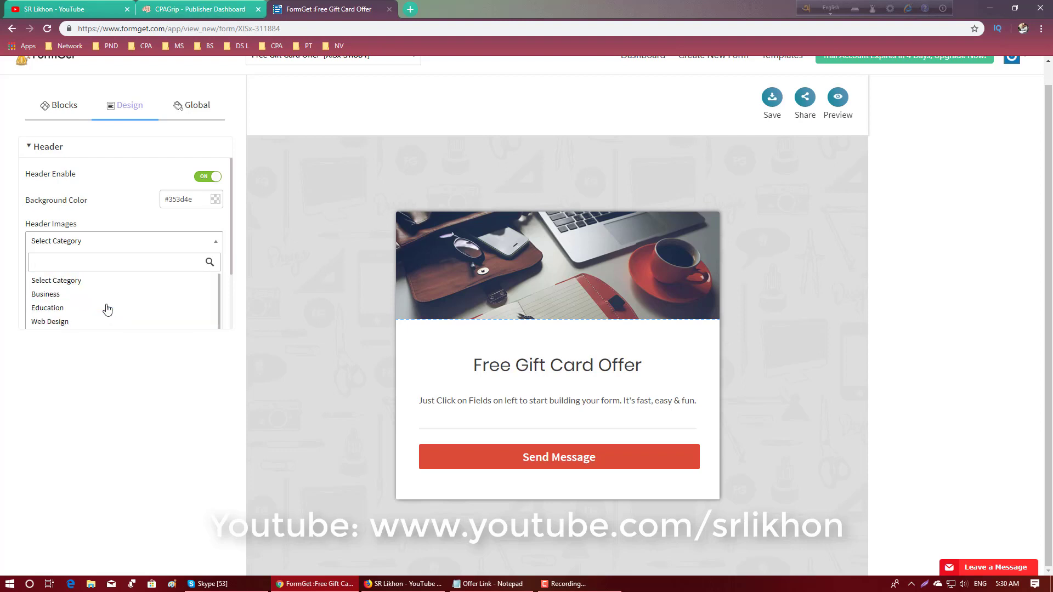
click(262, 260)
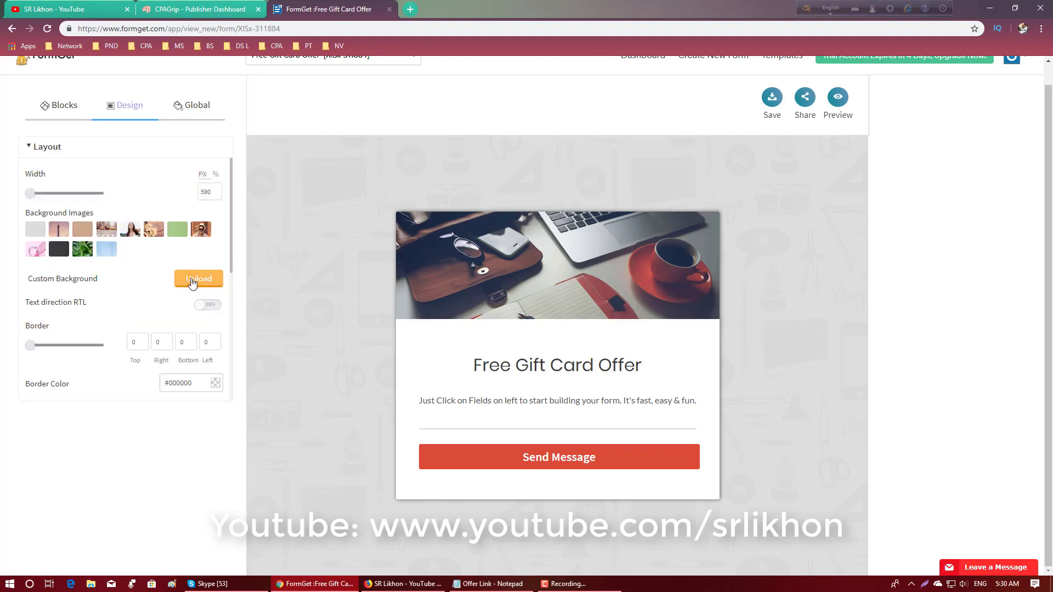
click(488, 284)
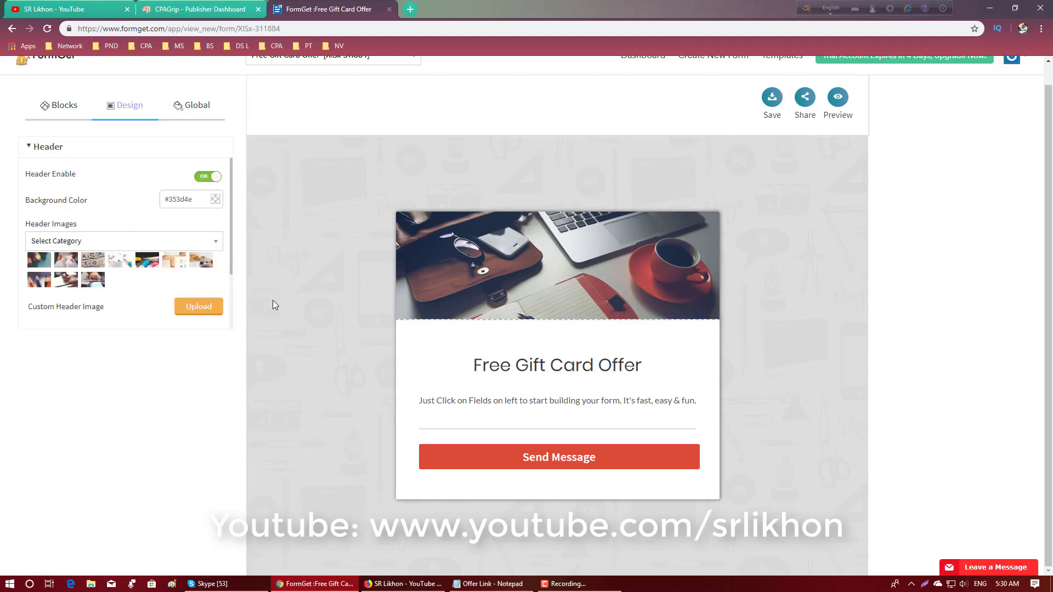
- Upload the "gft card" image from the Desktop folder as the form's custom header image
click(203, 307)
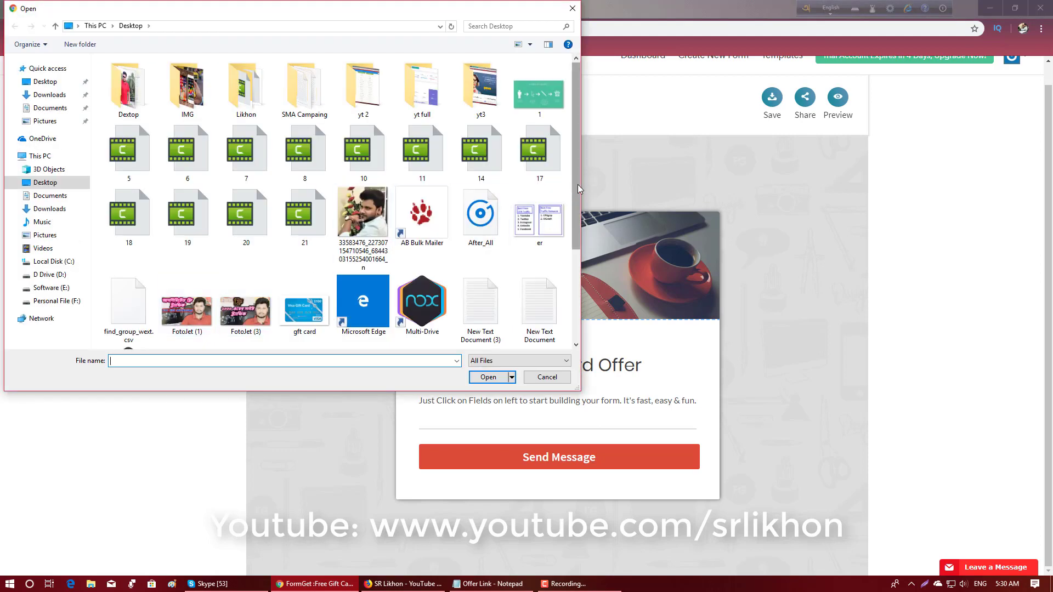
drag(578, 189, 581, 299)
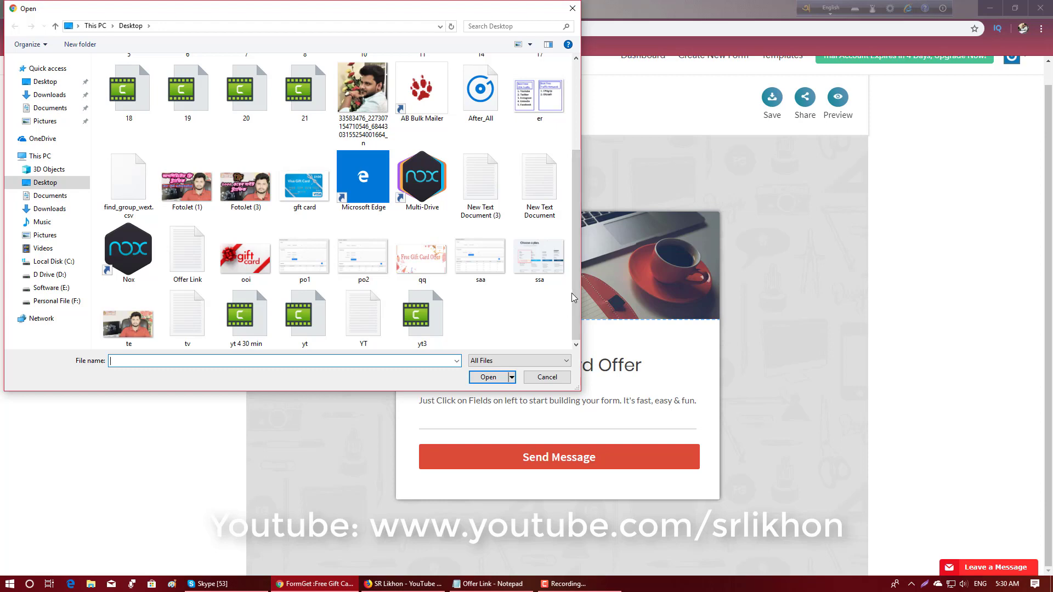
scroll(326, 292, up, 3)
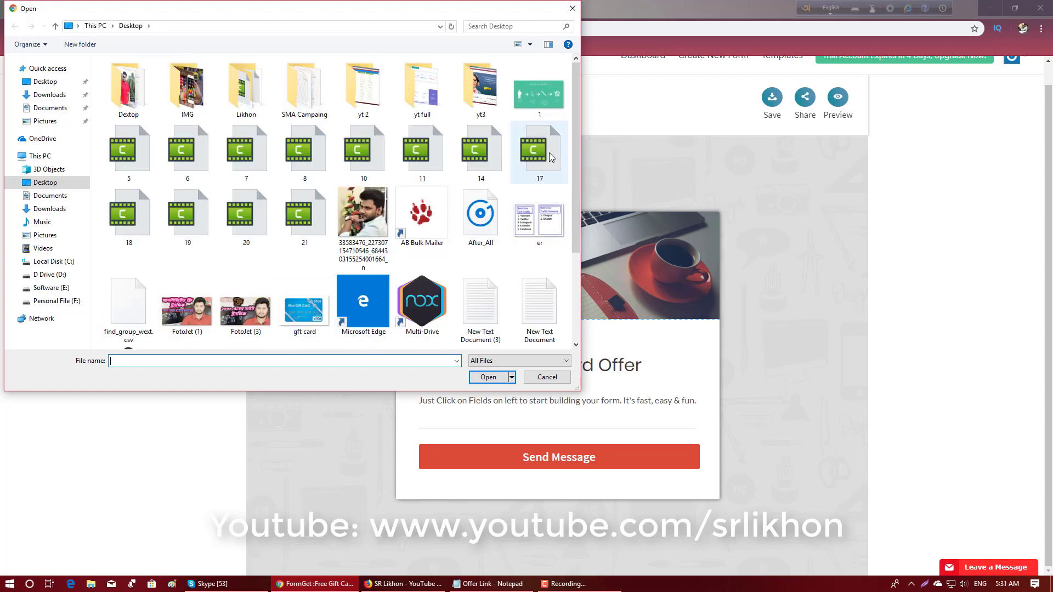
drag(581, 138, 581, 227)
double_click(305, 199)
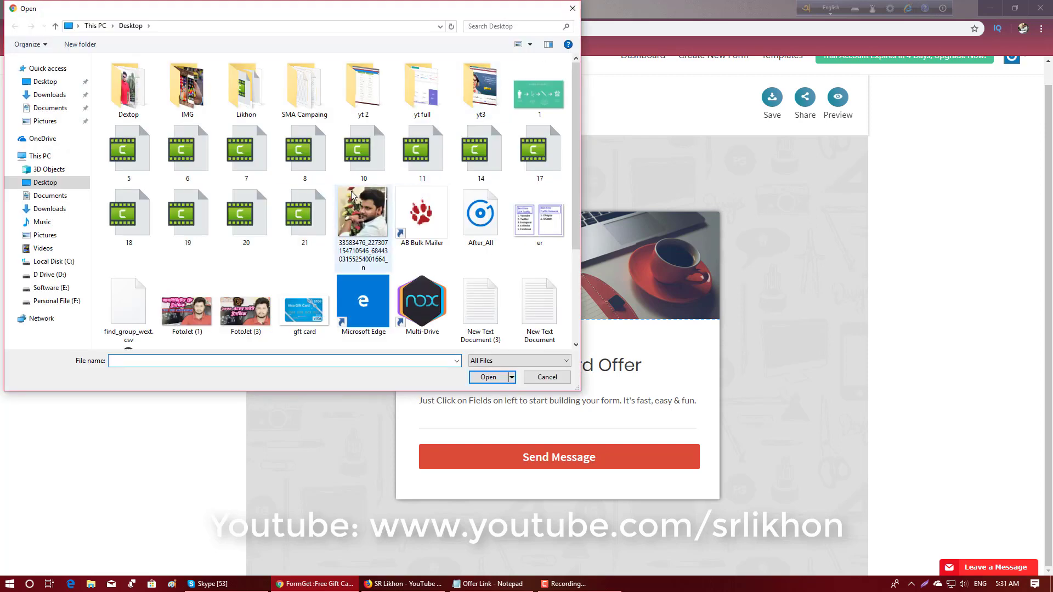
double_click(314, 301)
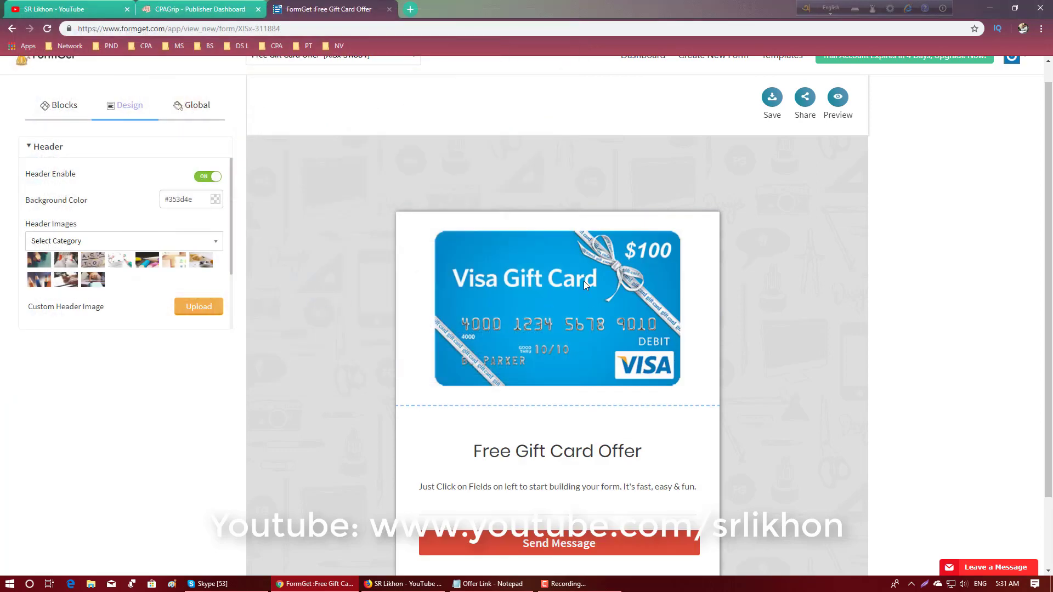
- Try to move the form's heading up towards the gift card header image
click(573, 419)
click(572, 359)
click(571, 451)
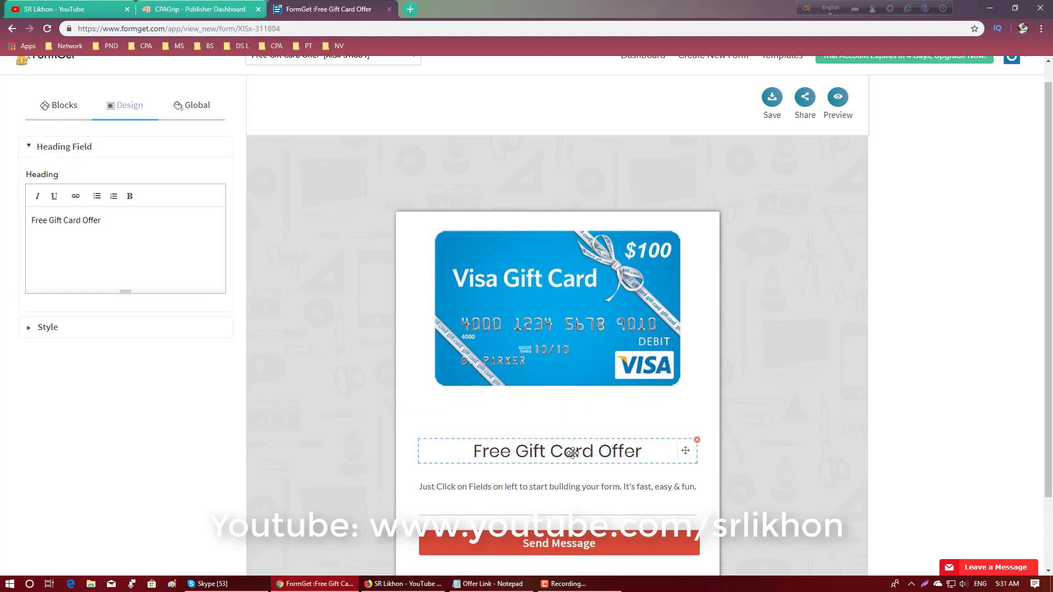
mouse_move(572, 452)
mouse_down()
mouse_move(570, 422)
mouse_move(570, 433)
mouse_up()
scroll(576, 455, down, 2)
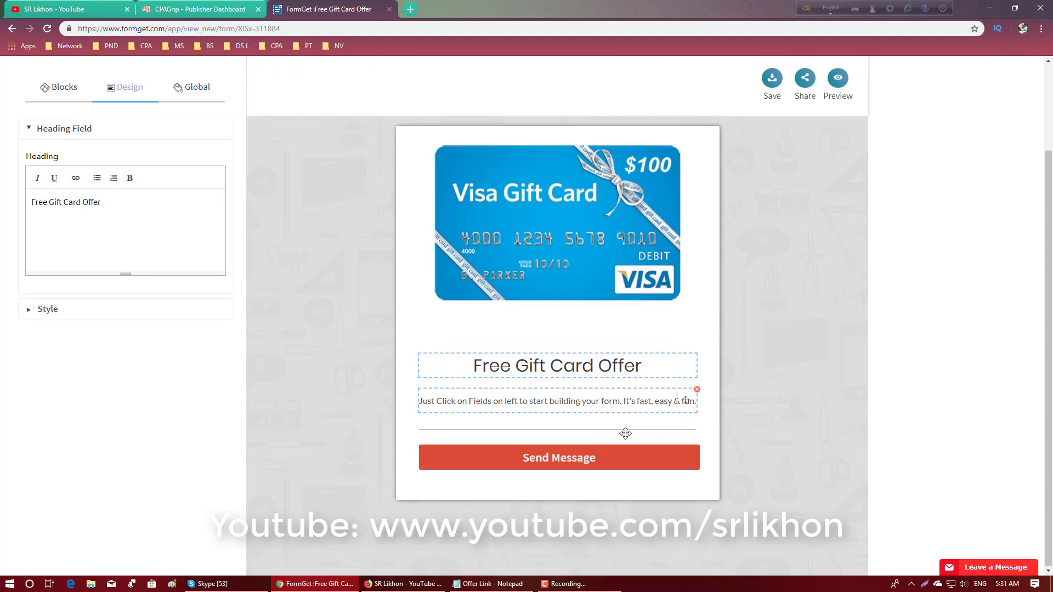
click(550, 407)
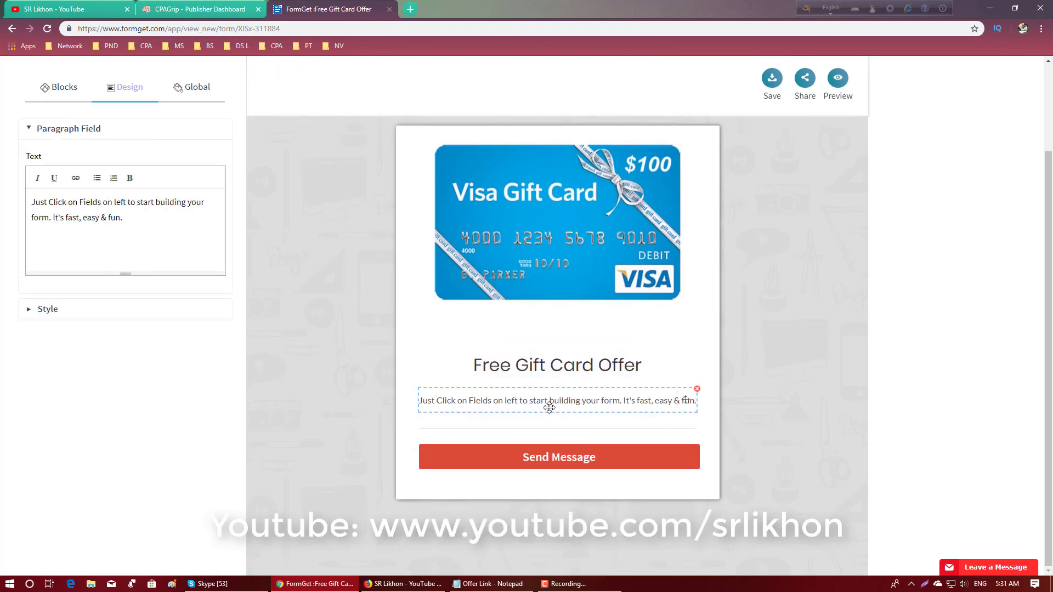
- Copy the line "Get a $100 Visa Gift Card Now!" from the Offer Link file in Notepad and return to the form builder
click(473, 584)
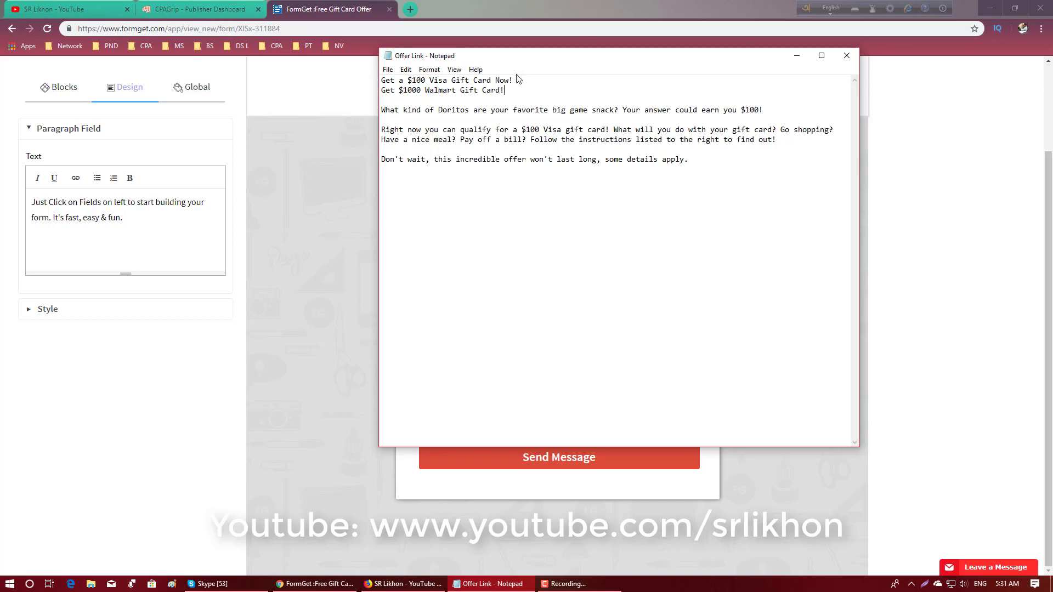
drag(515, 80, 377, 84)
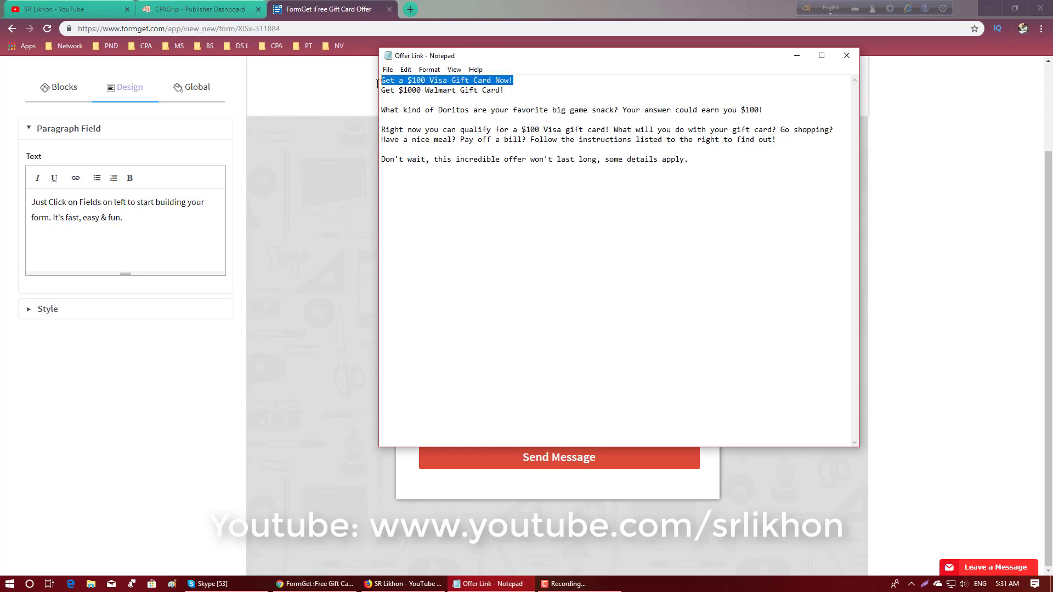
right_click(388, 84)
click(424, 116)
click(316, 67)
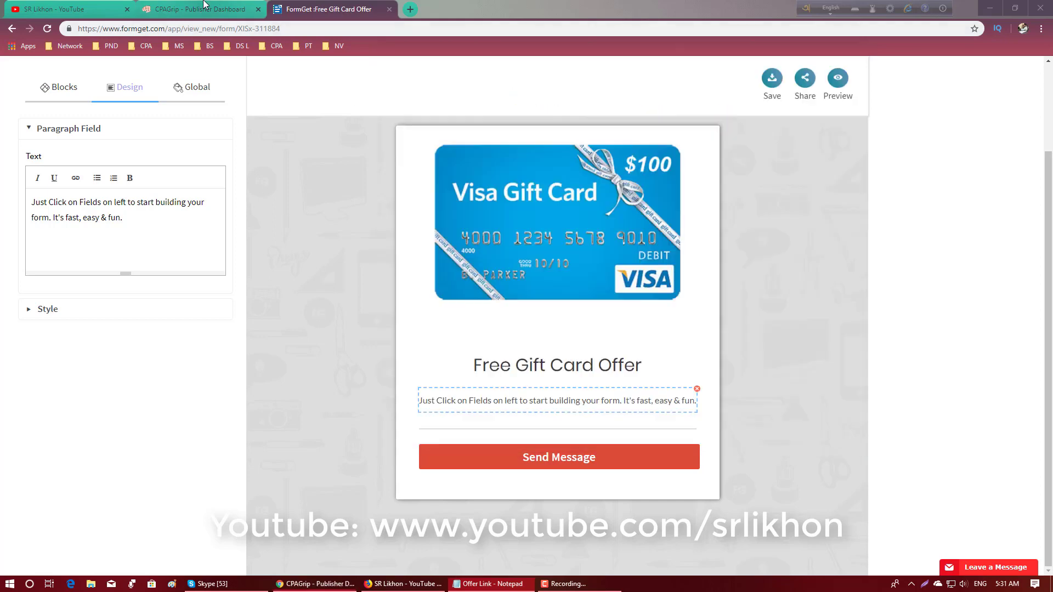
click(197, 9)
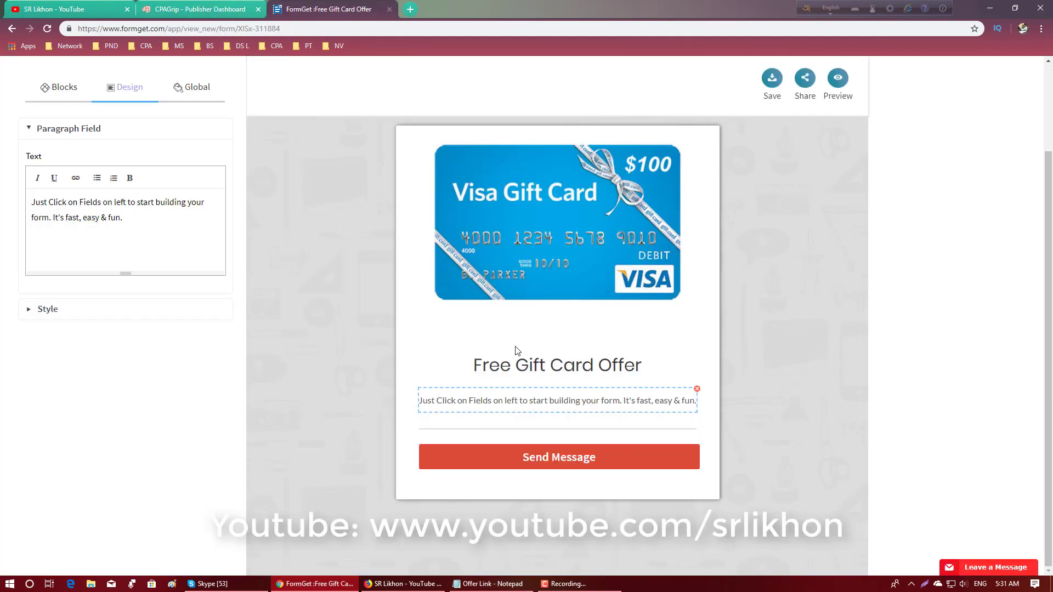
- Replace the form's heading text with the copied line so it reads "Get a $100 Visa Gift Card Now !"
click(526, 365)
drag(102, 203, 11, 200)
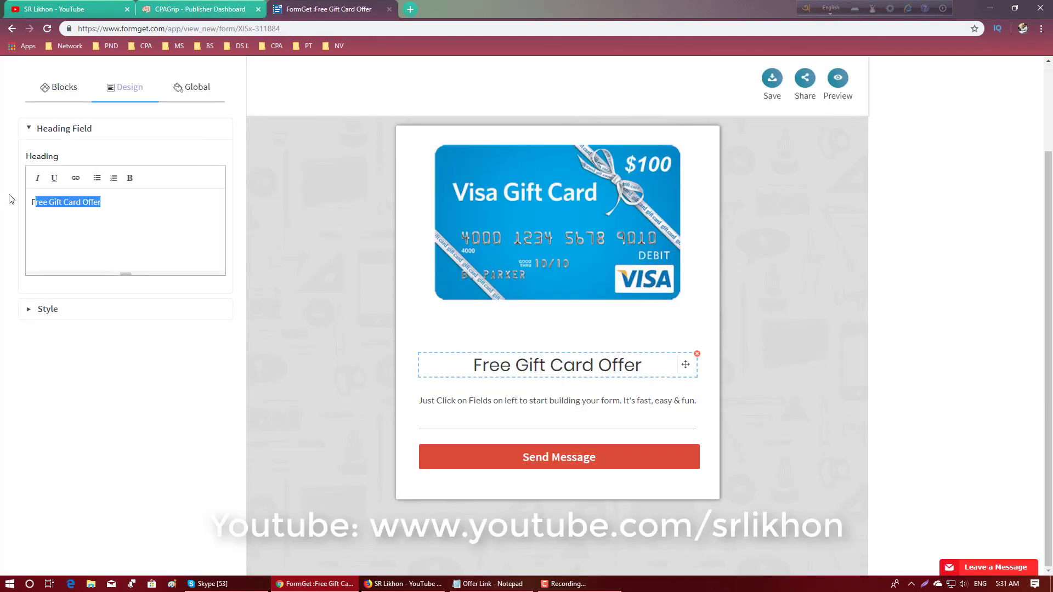
right_click(56, 199)
click(100, 267)
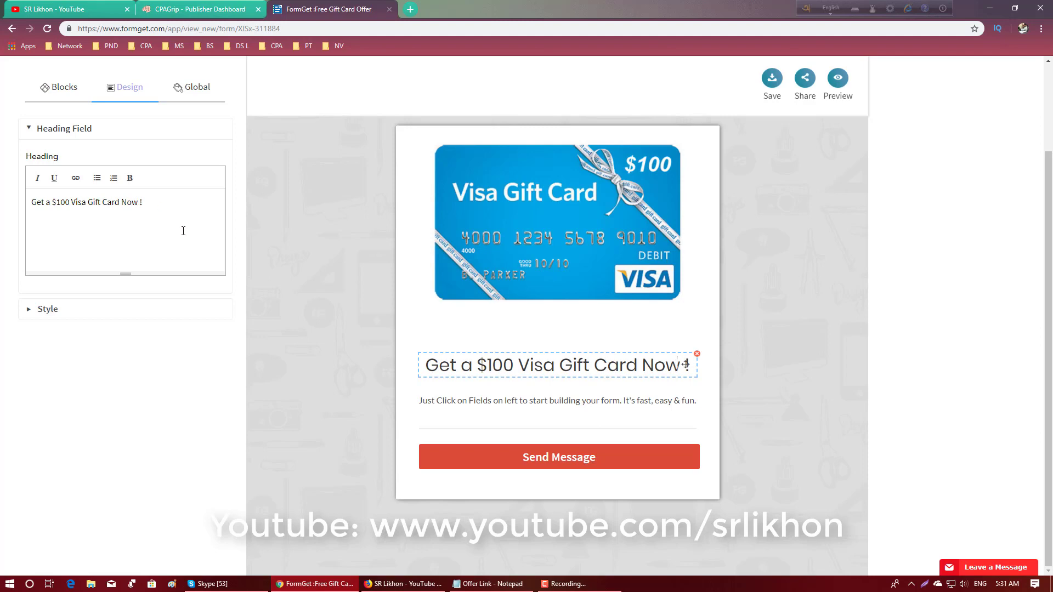
- Select the form's paragraph, copy the three-part offer description from the Offer Link file in Notepad, and return to the form builder
click(538, 329)
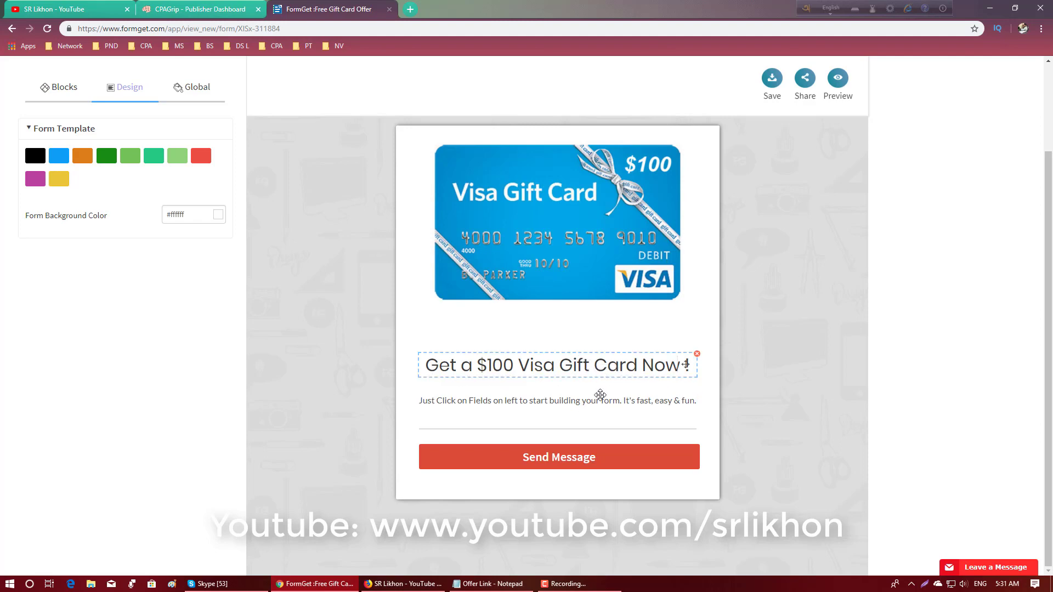
click(503, 397)
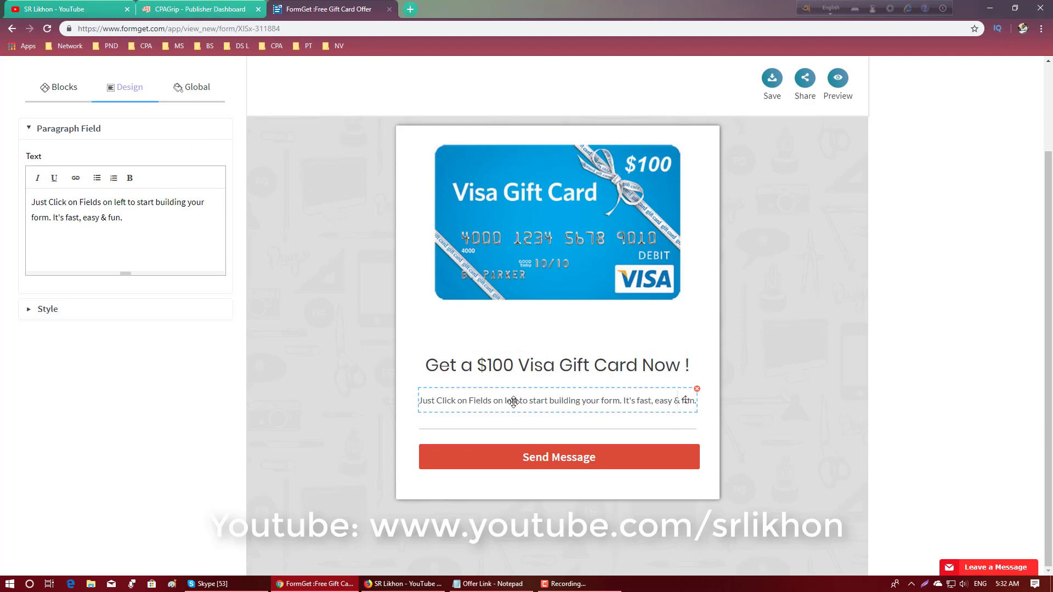
click(504, 583)
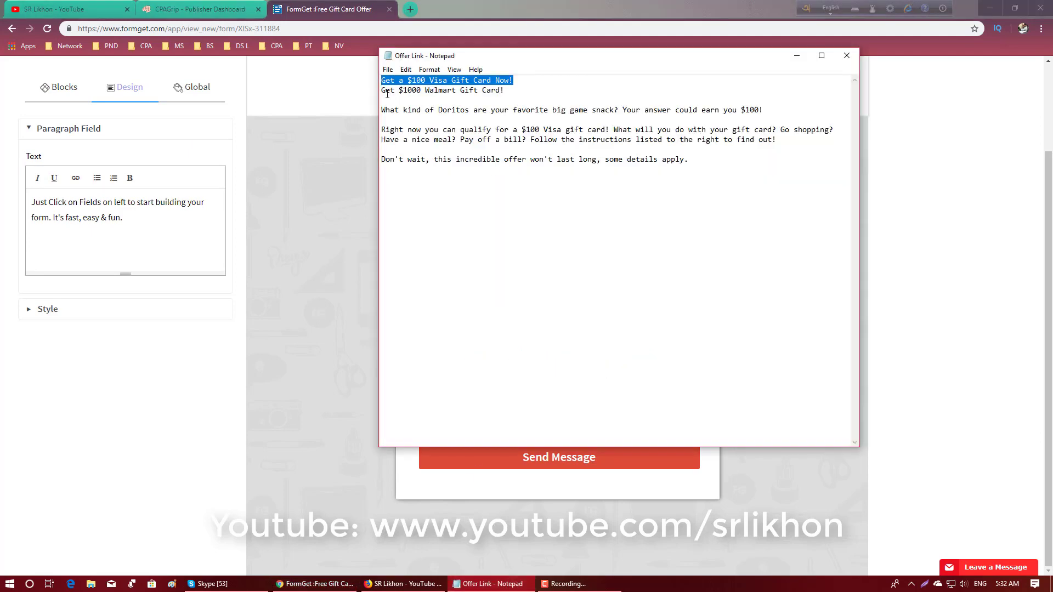
drag(382, 109, 712, 159)
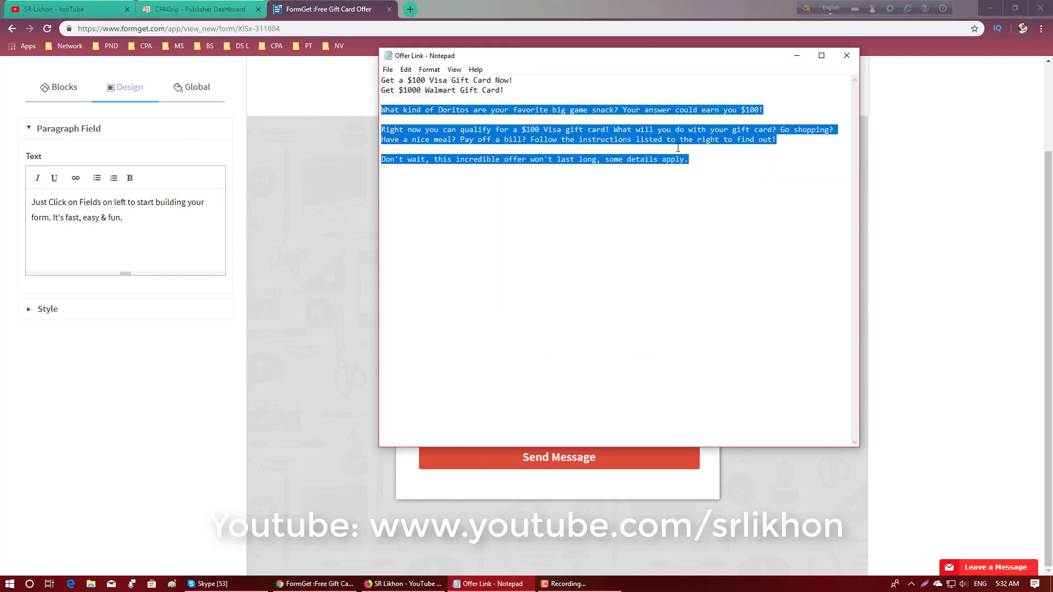
right_click(668, 133)
click(695, 170)
click(156, 220)
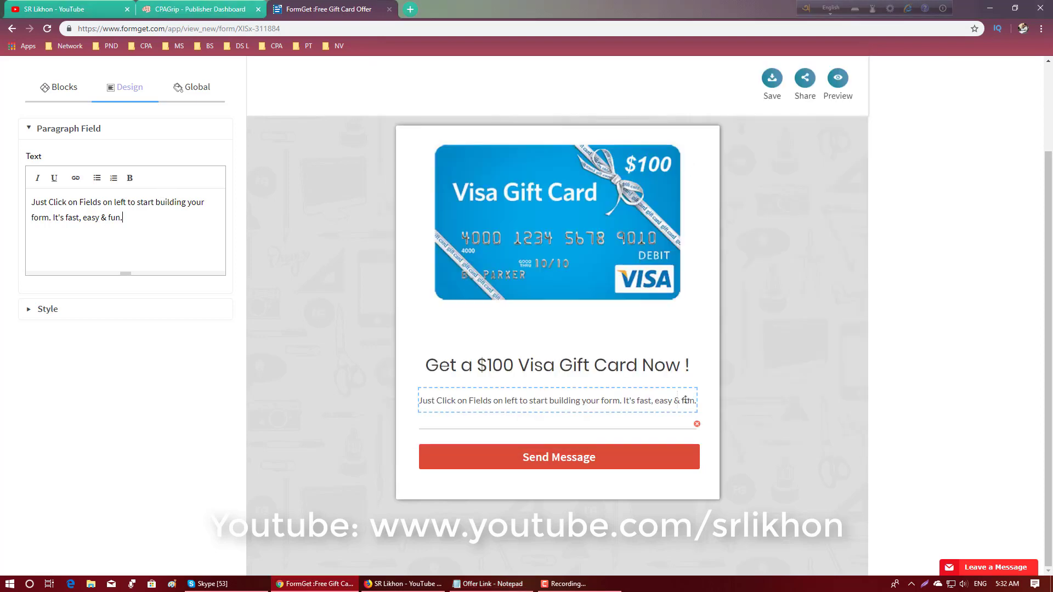
- Replace the placeholder paragraph under the heading with the copied offer description
key(ctrl+a)
right_click(61, 199)
click(81, 256)
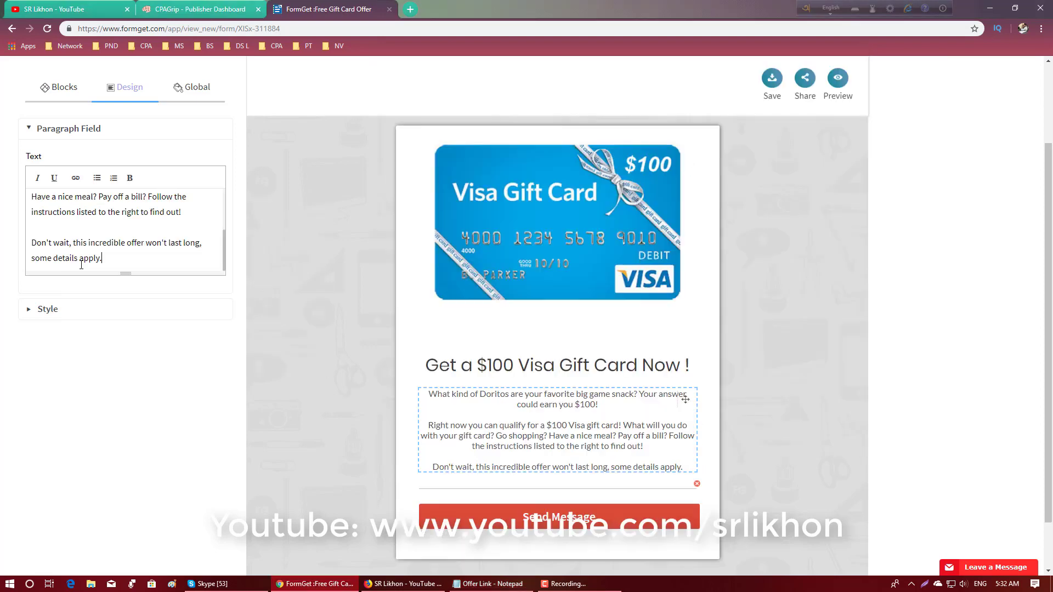
scroll(124, 229, up, 3)
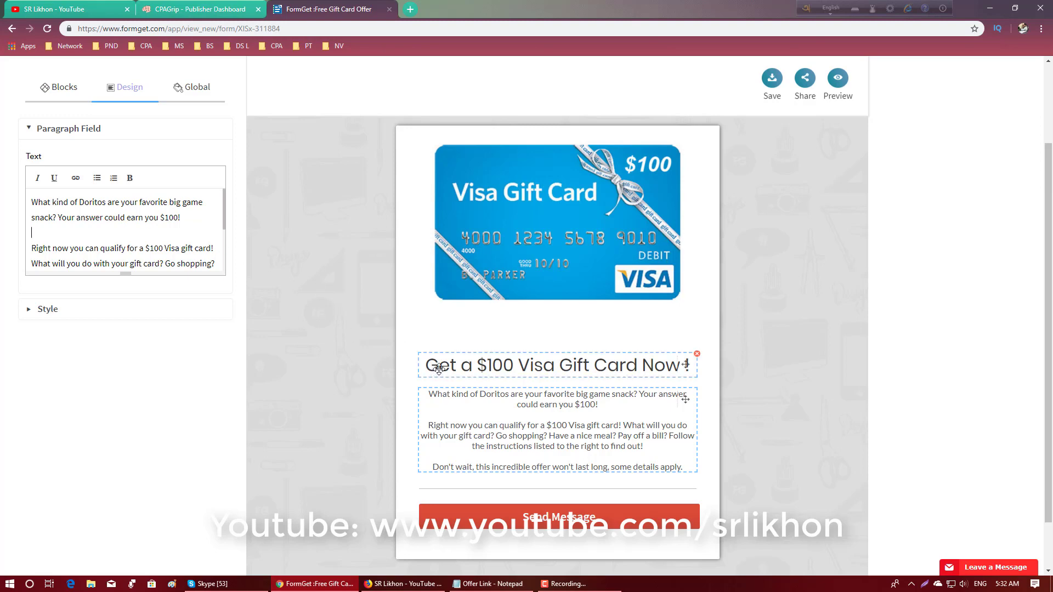
click(751, 369)
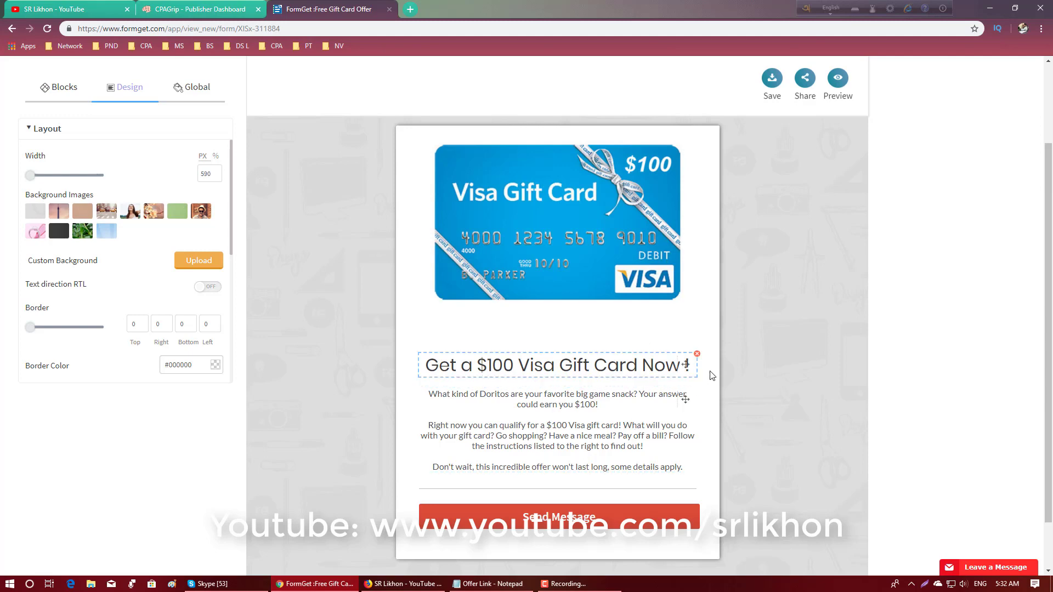
- Change the form's submit button text to "Visit Now"
scroll(711, 375, down, 2)
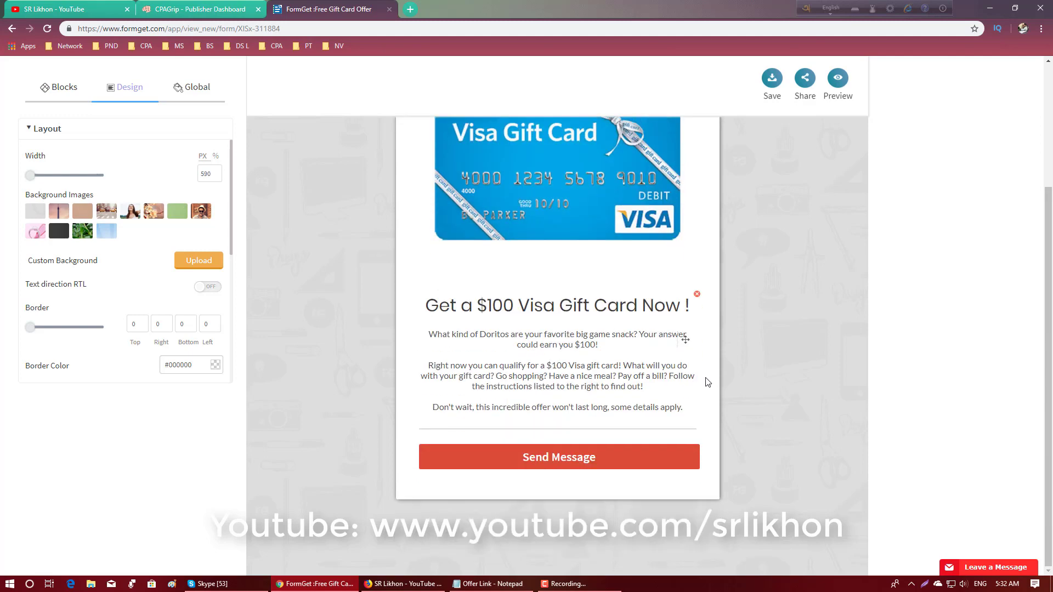
click(605, 460)
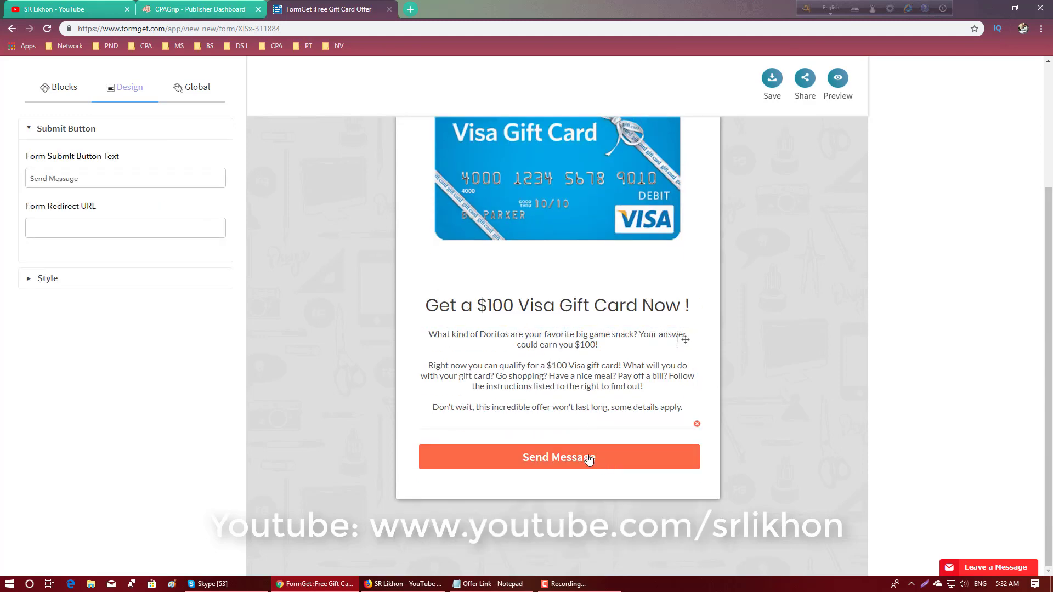
drag(119, 180, 10, 185)
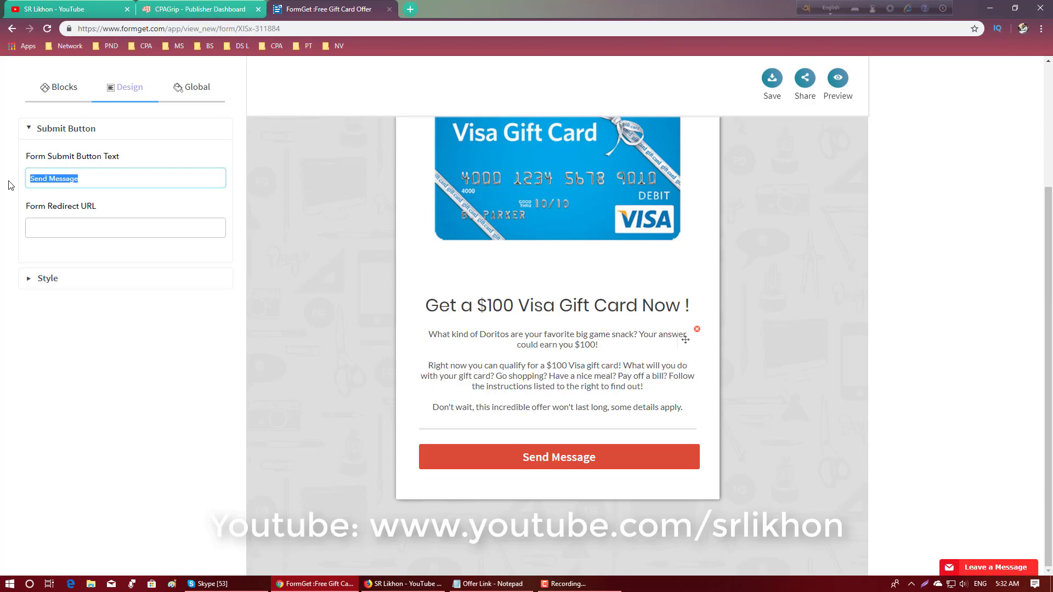
key(BackSpace)
text(Vi)
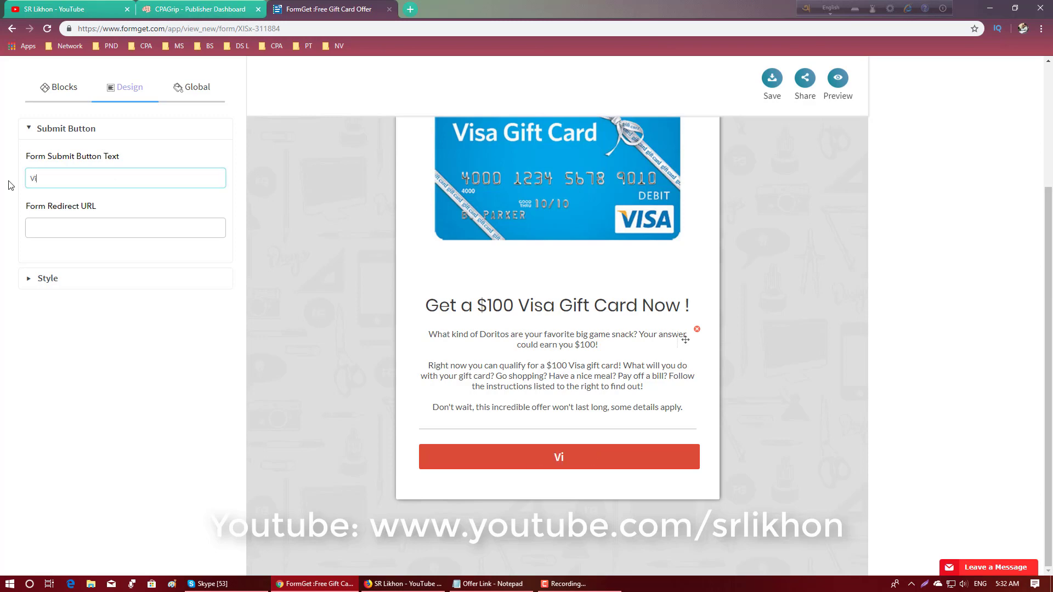
text(sit Now)
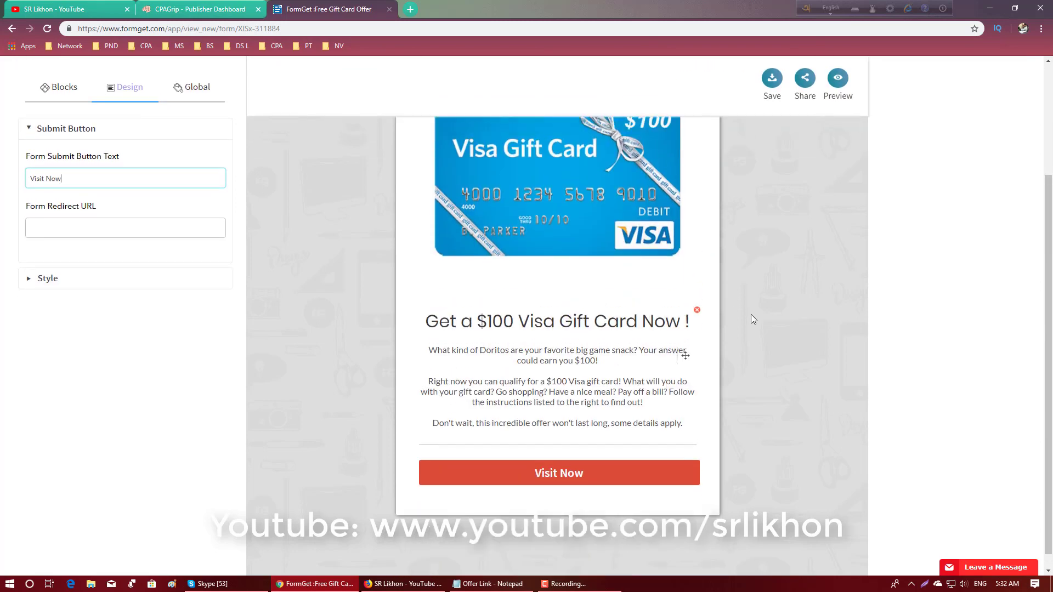
scroll(751, 314, up, 2)
click(576, 188)
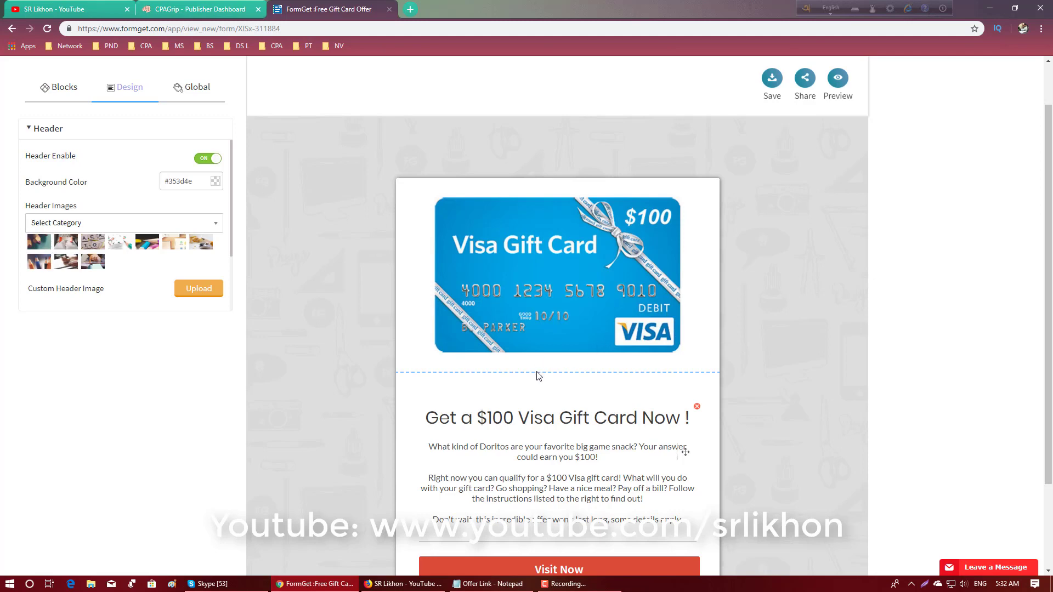
click(802, 310)
scroll(777, 321, down, 2)
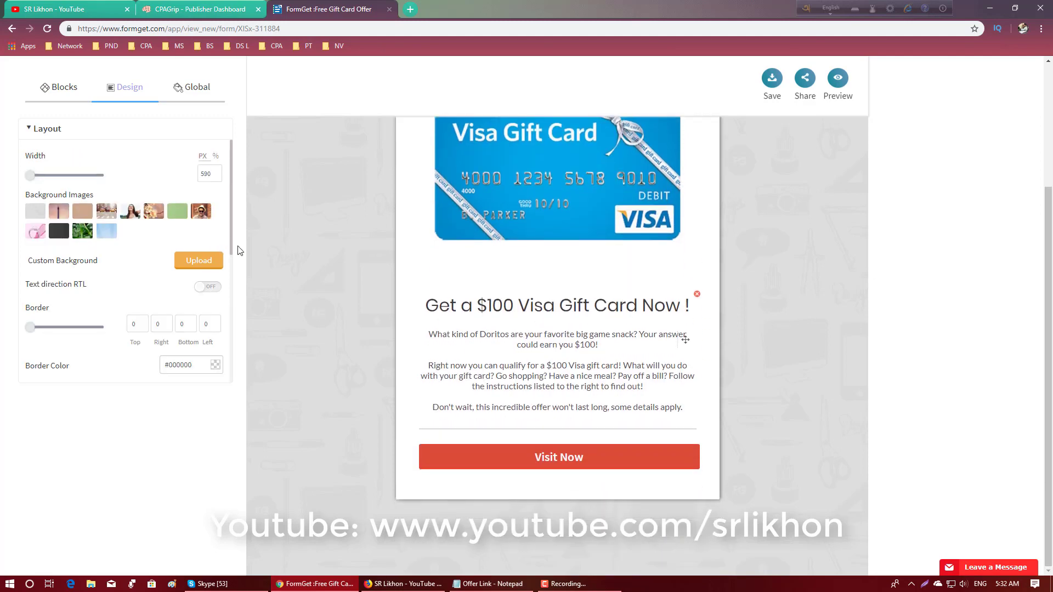
- Open the submit button's redirect URL for editing and copy the "Get a $100 Visa Gift Card Now!" offer link from the CPAGrip dashboard
click(545, 463)
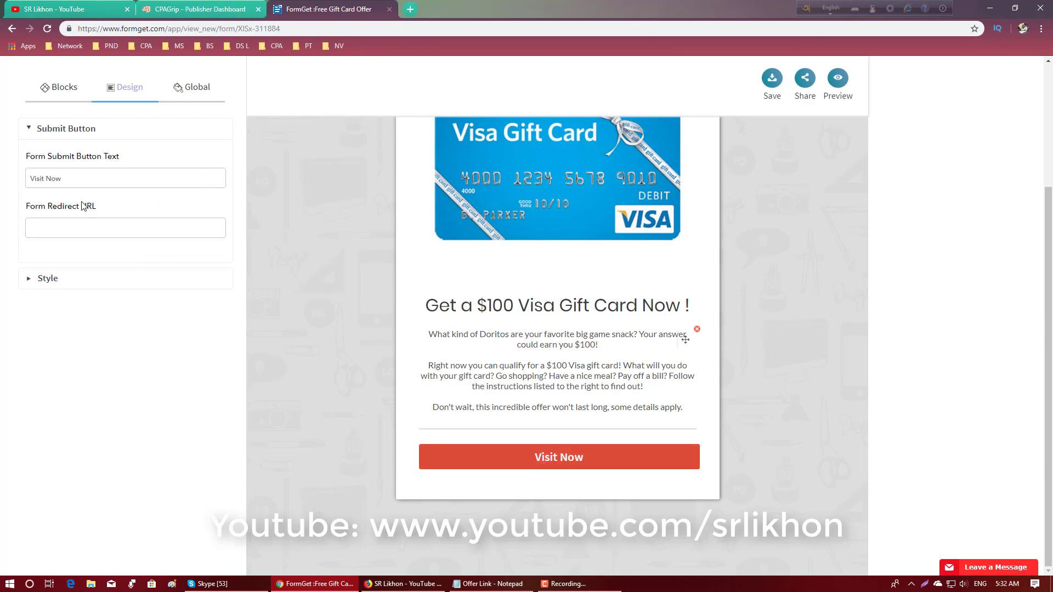
click(89, 227)
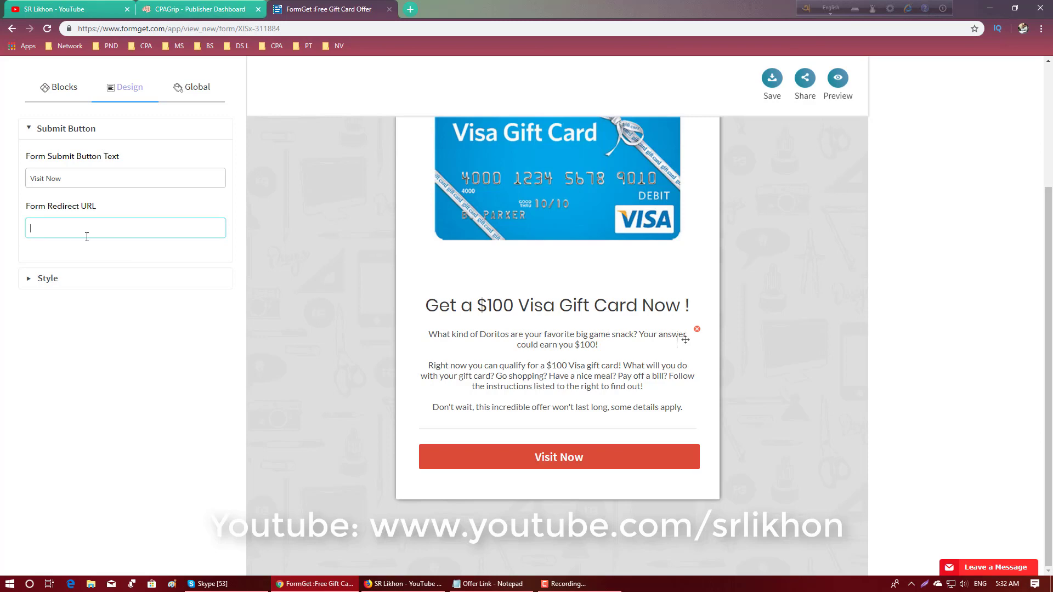
click(186, 9)
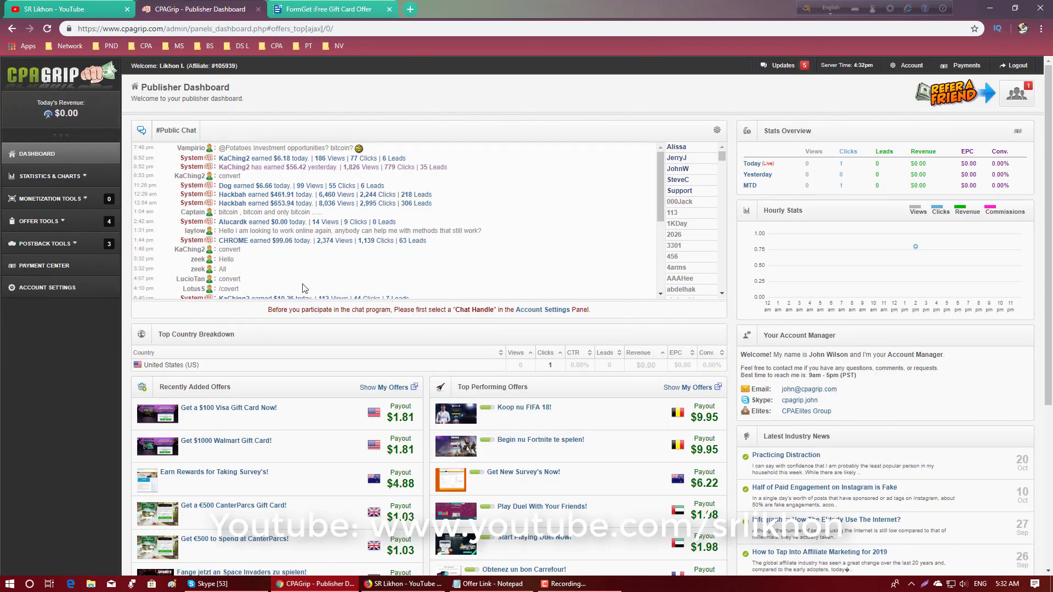
click(257, 410)
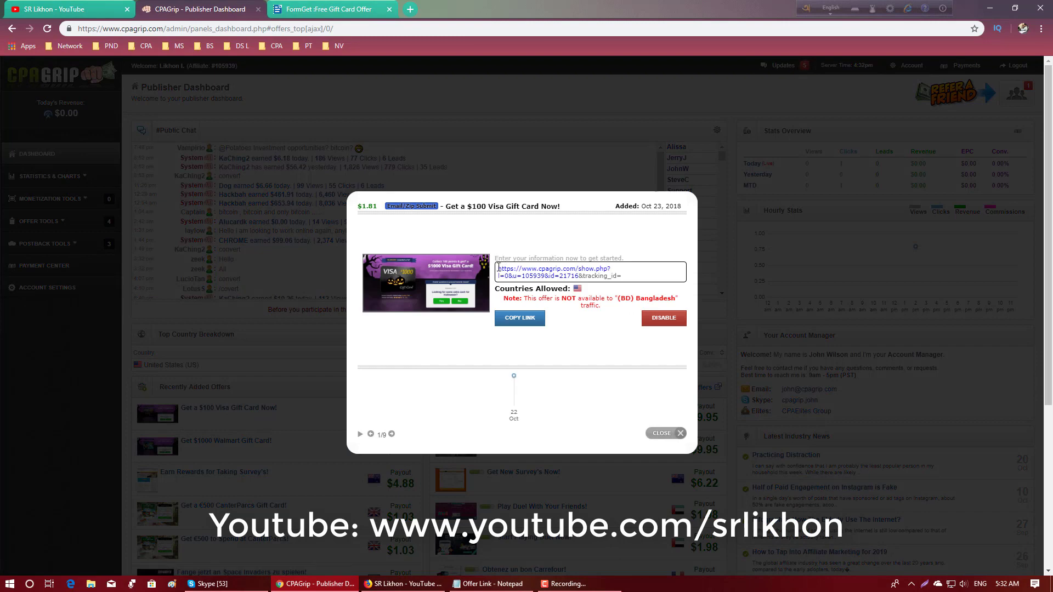
drag(498, 268, 652, 282)
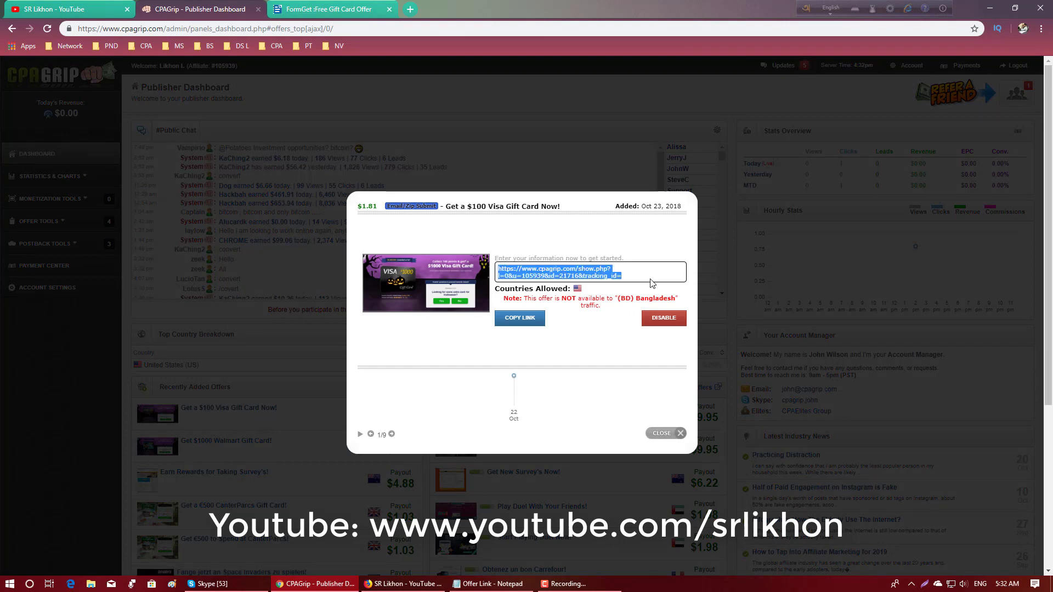
right_click(548, 274)
click(570, 282)
- Return to the FormGet builder and set the copied CPAGrip offer link as the submit button's redirect URL
click(310, 7)
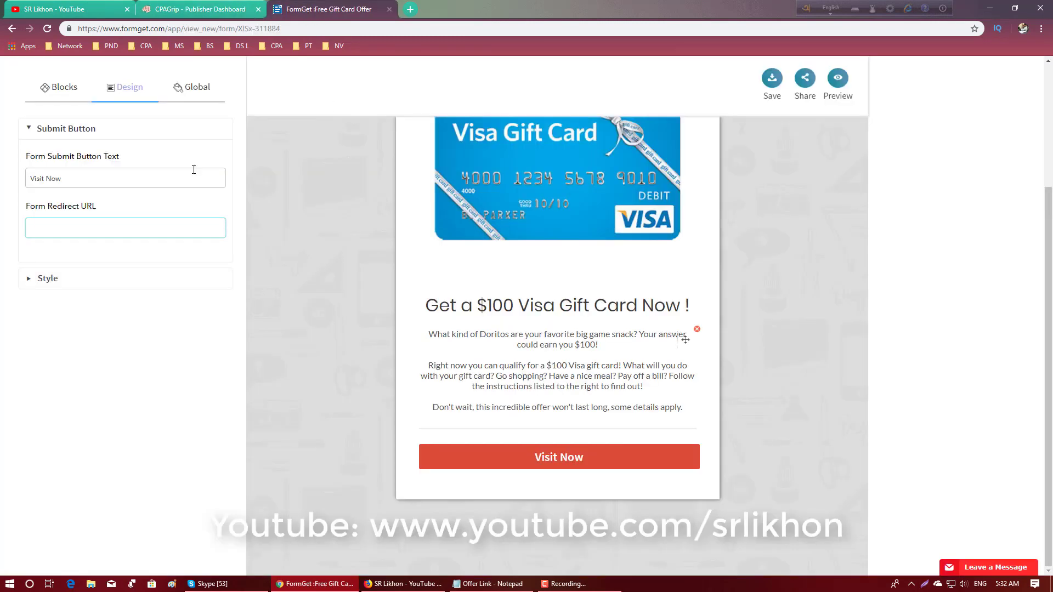
right_click(80, 225)
click(118, 310)
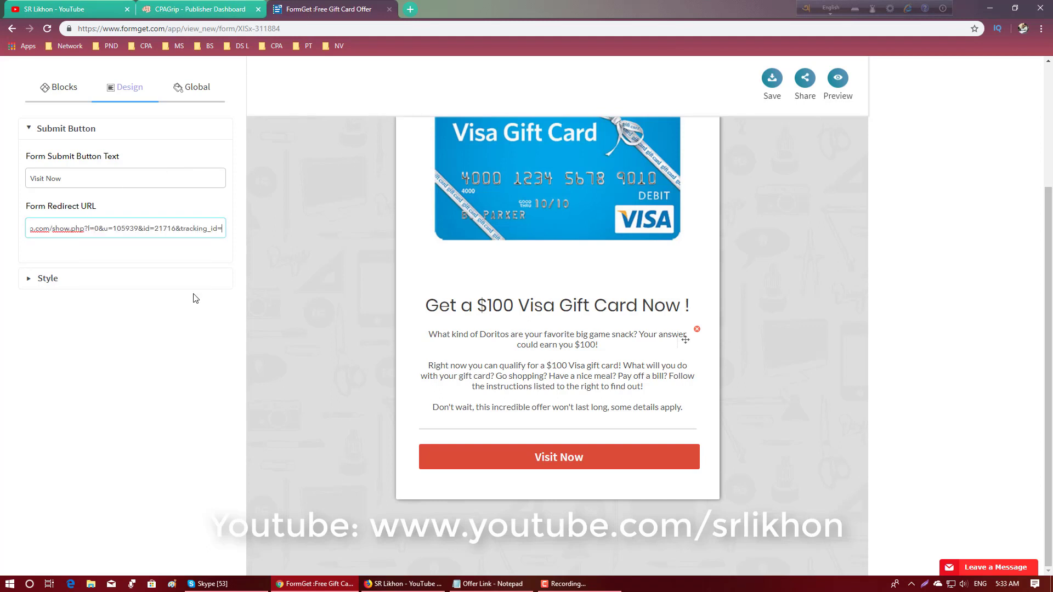
click(244, 227)
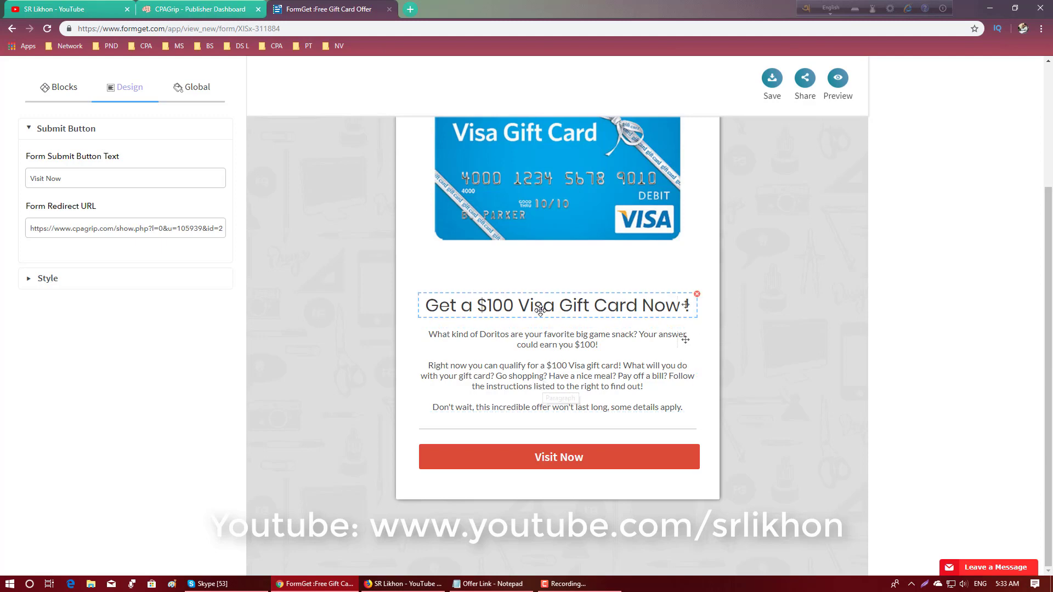
- Add an Email field to the form above the Visit Now button and view its settings
click(64, 93)
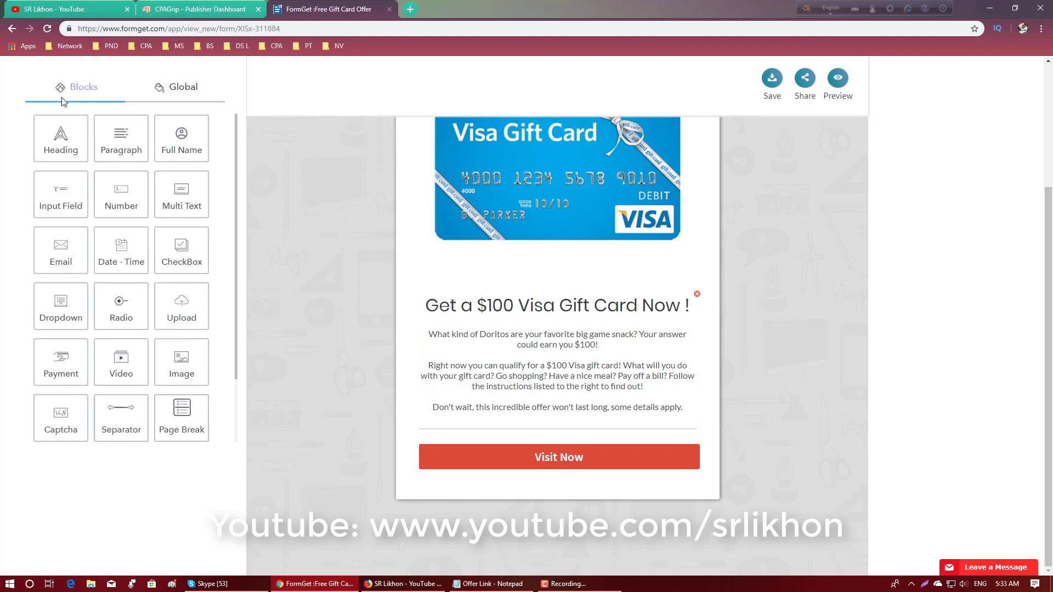
click(63, 253)
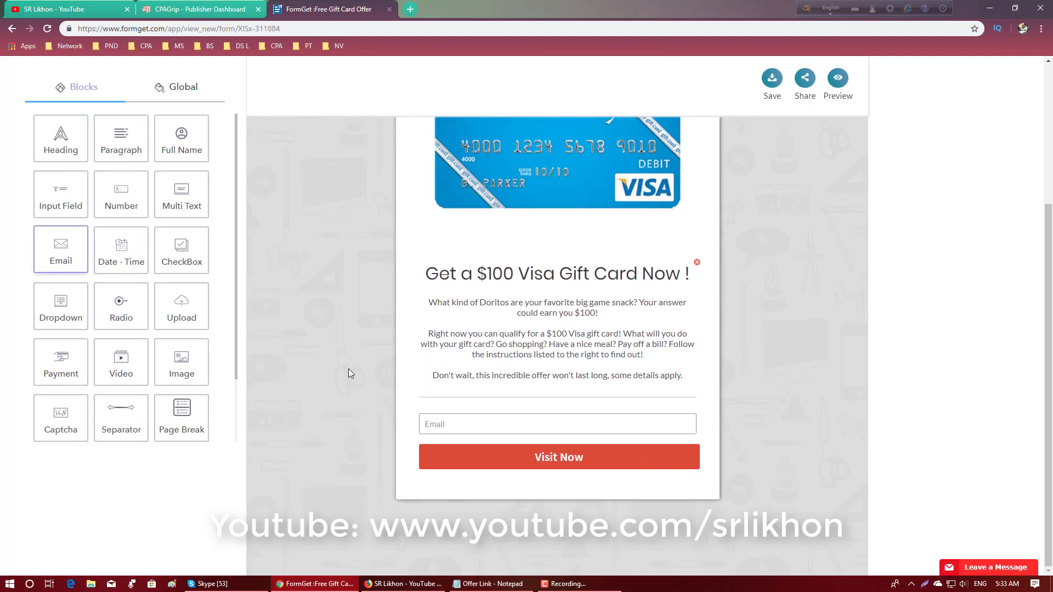
click(486, 425)
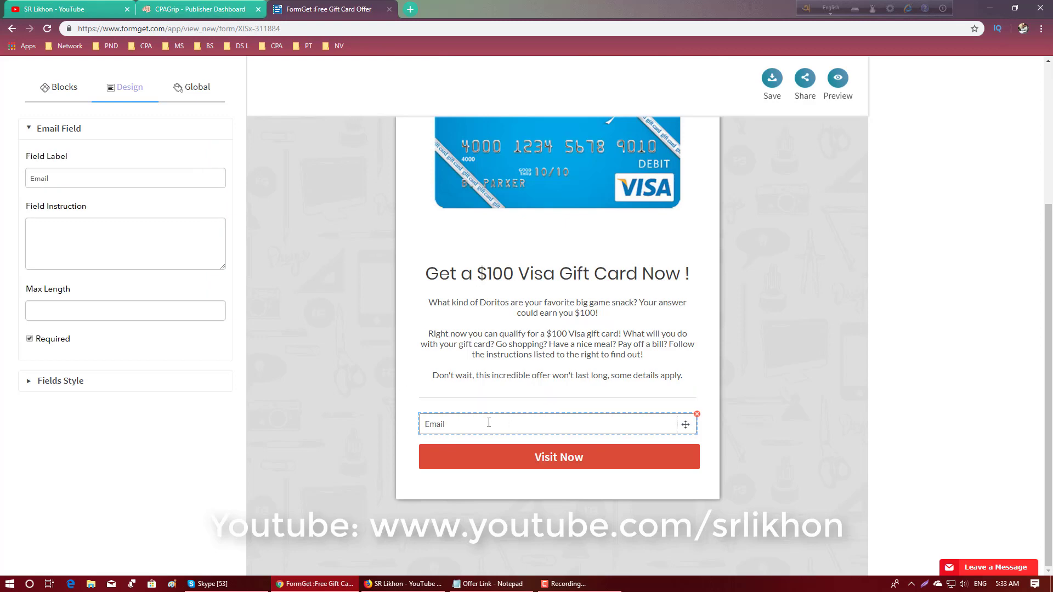
click(412, 349)
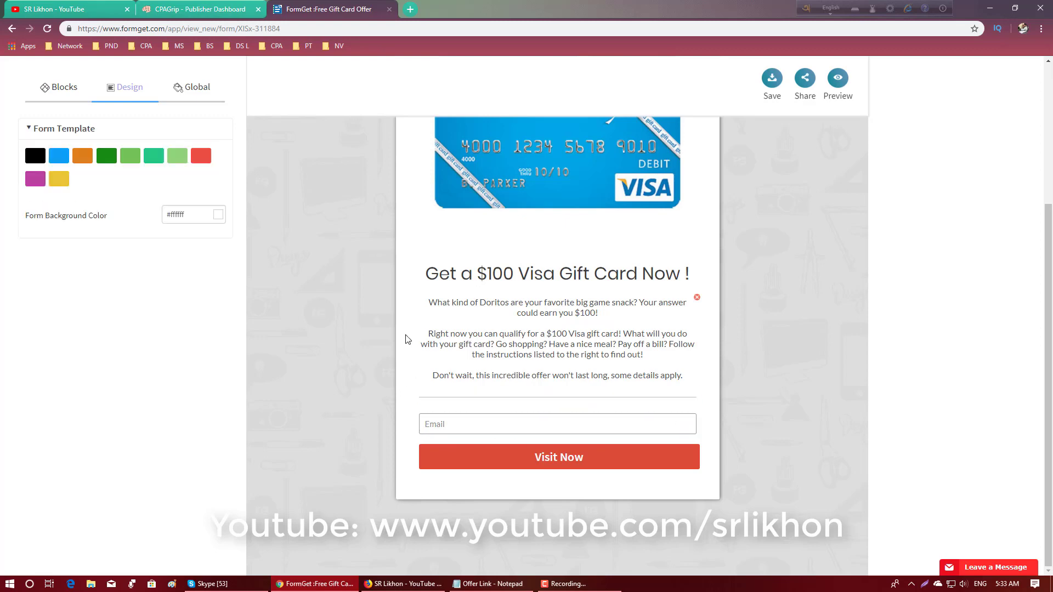
- Try a Number field below the Email field and remove it
click(70, 91)
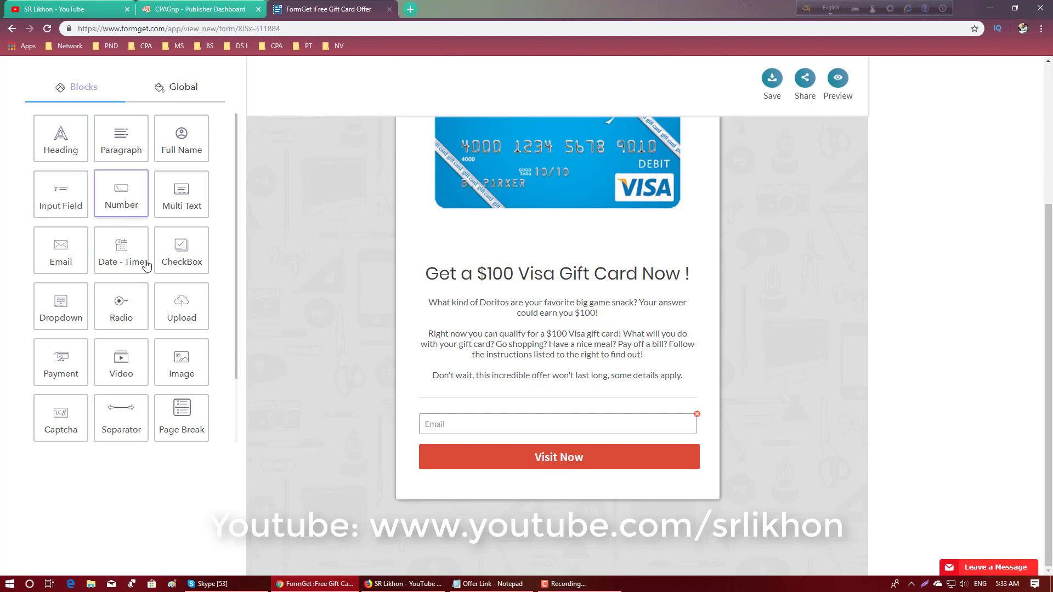
click(122, 207)
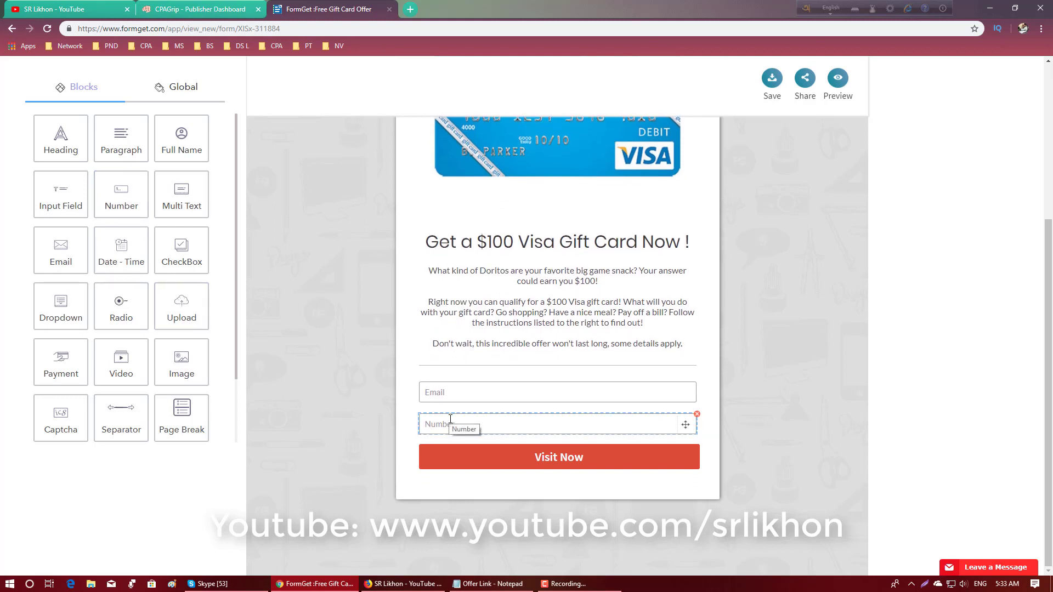
click(697, 415)
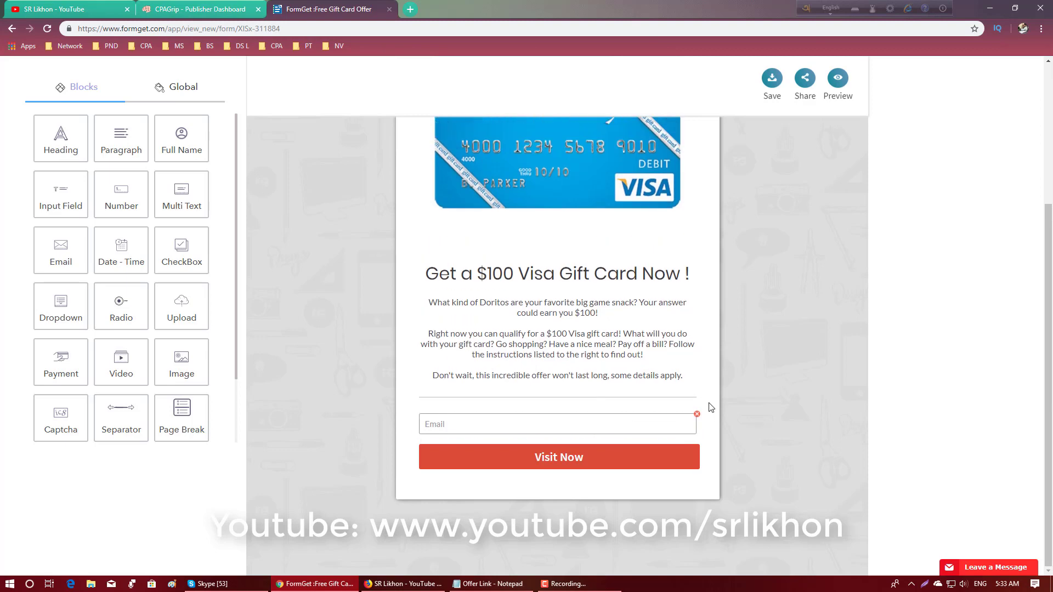
- Try a Full Name block below the Email field, and remove its First Name and Last Name fields along with the Email field
scroll(675, 305, up, 3)
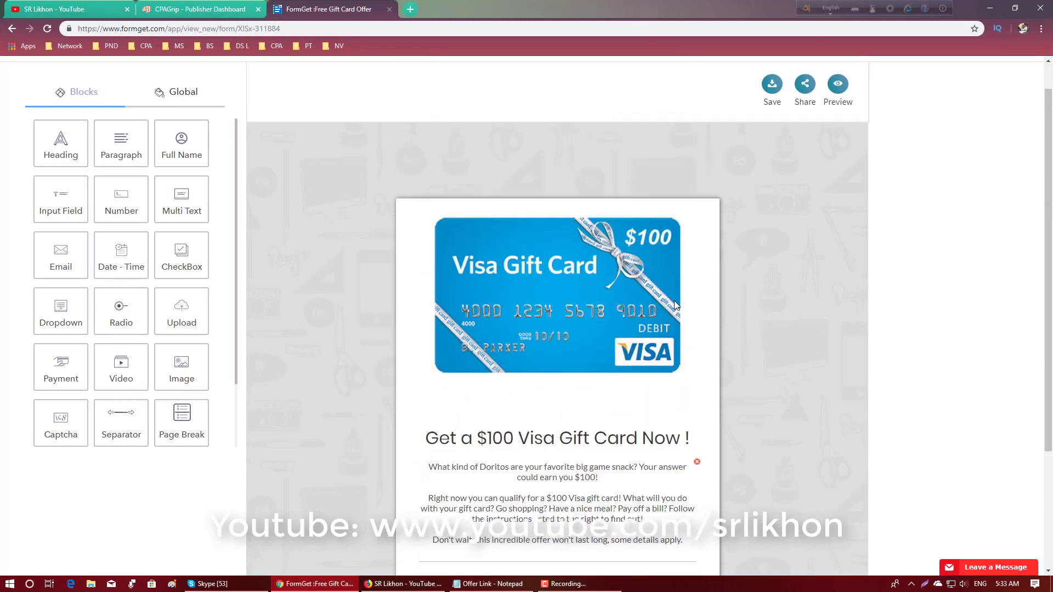
scroll(675, 305, down, 3)
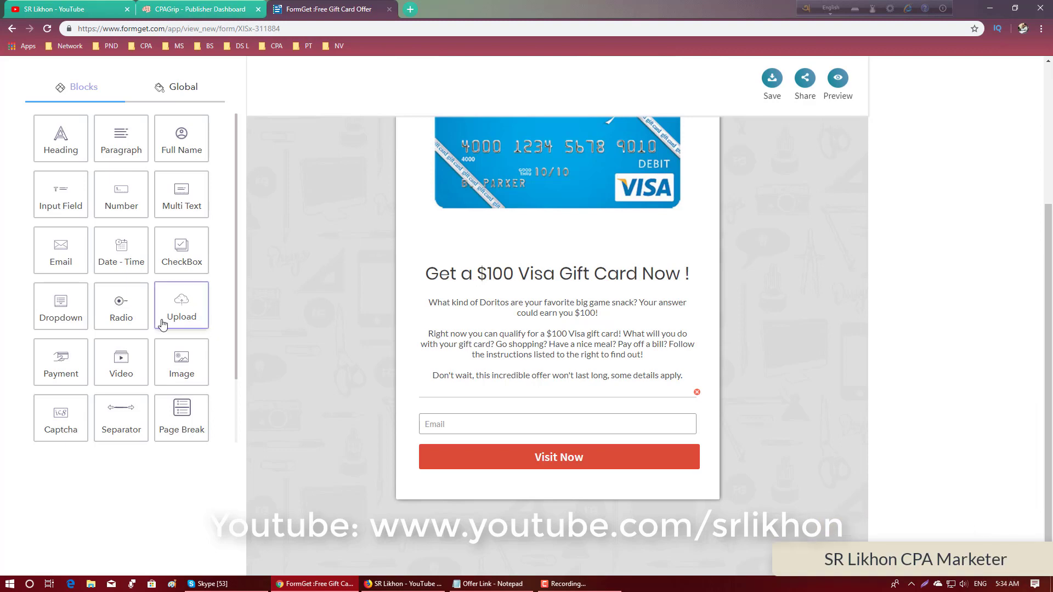
scroll(162, 324, up, 1)
click(183, 141)
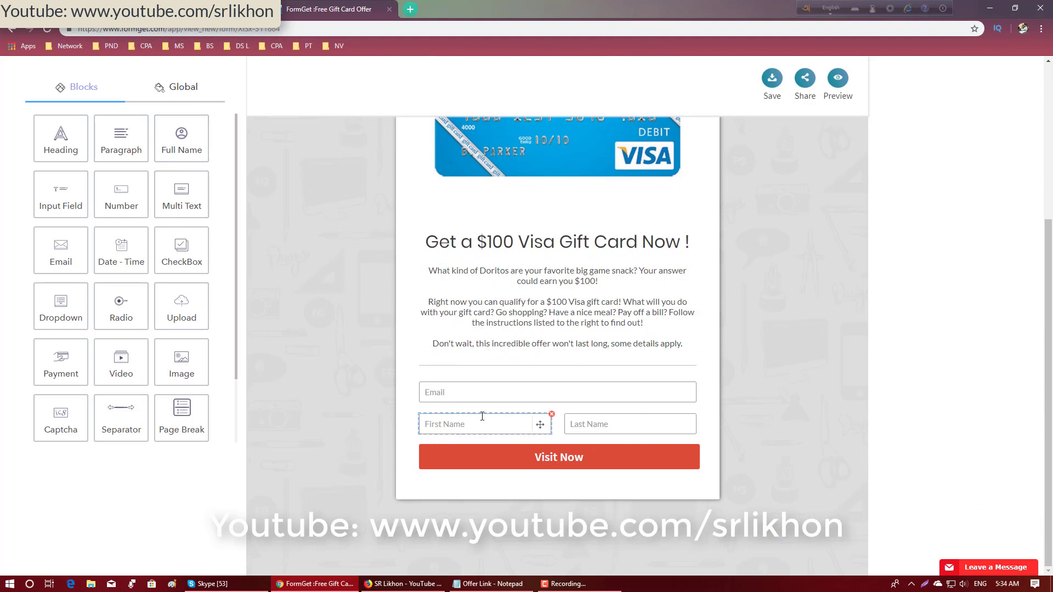
click(551, 415)
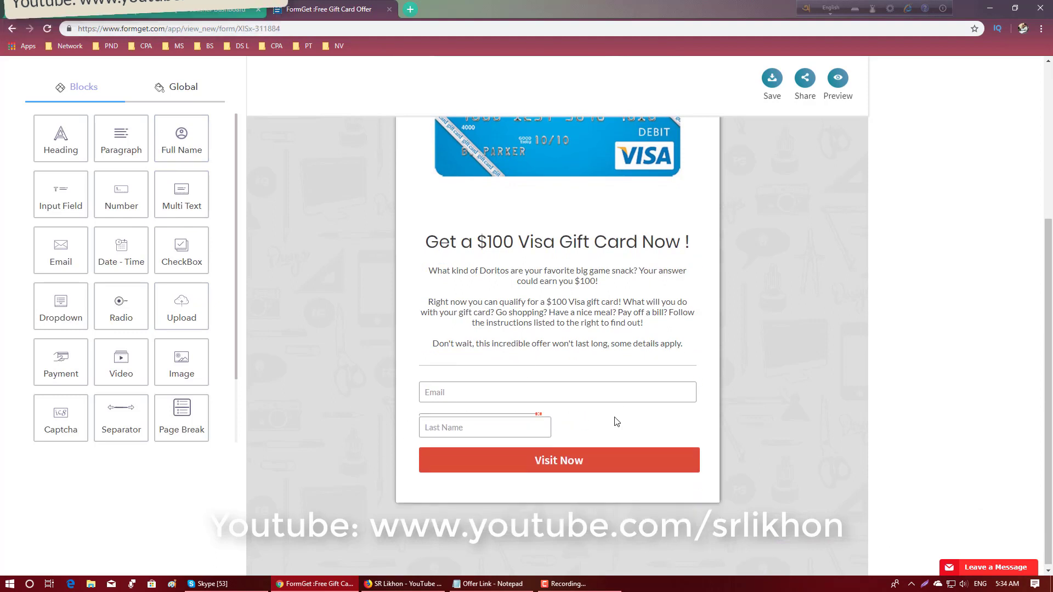
click(538, 415)
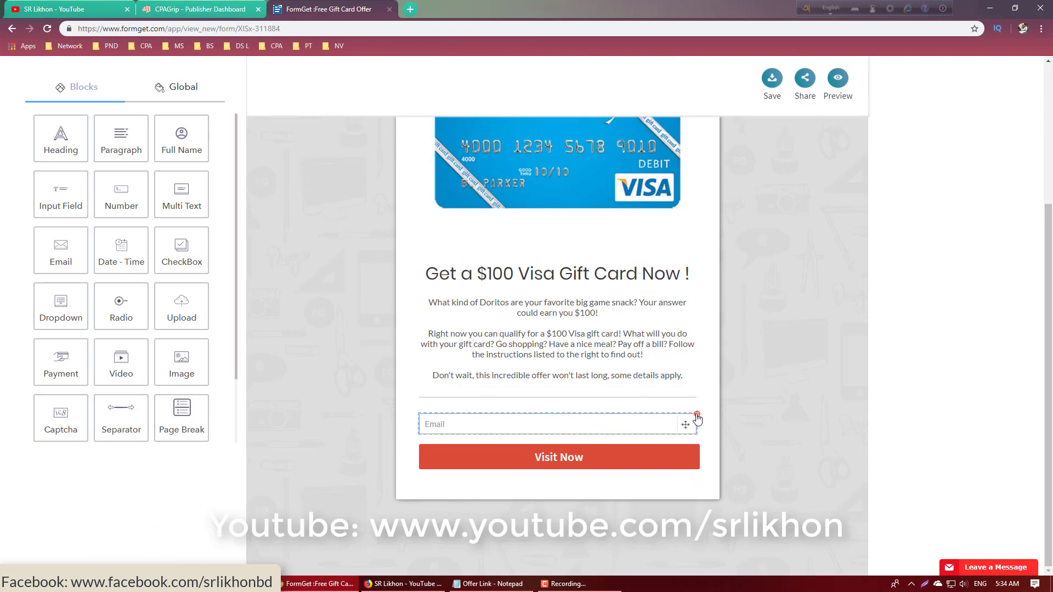
click(694, 415)
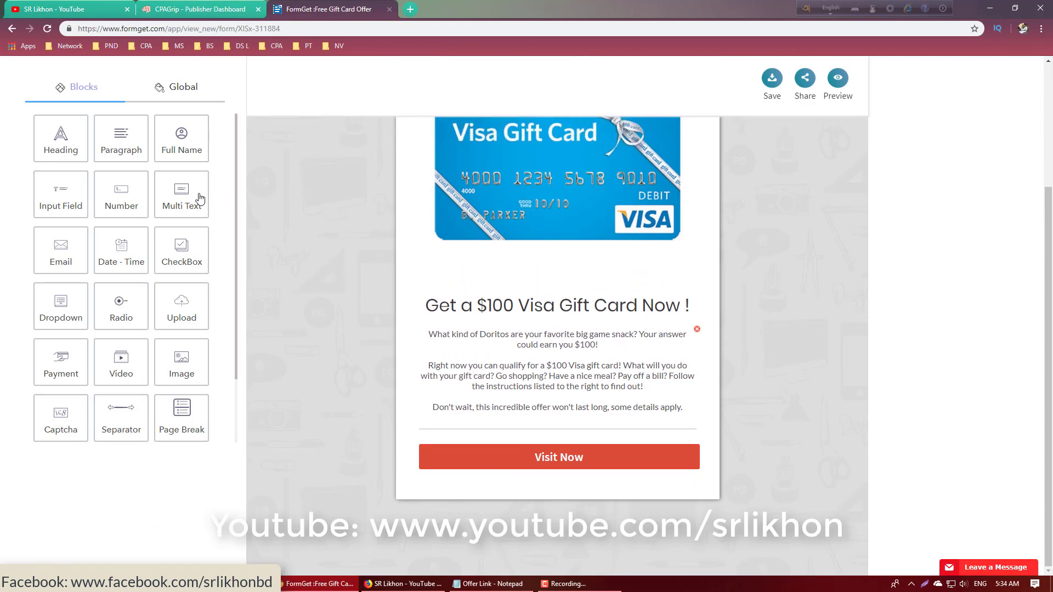
- Add Full Name and Email fields to the form above the Visit Now button and review the layout
click(178, 148)
click(77, 253)
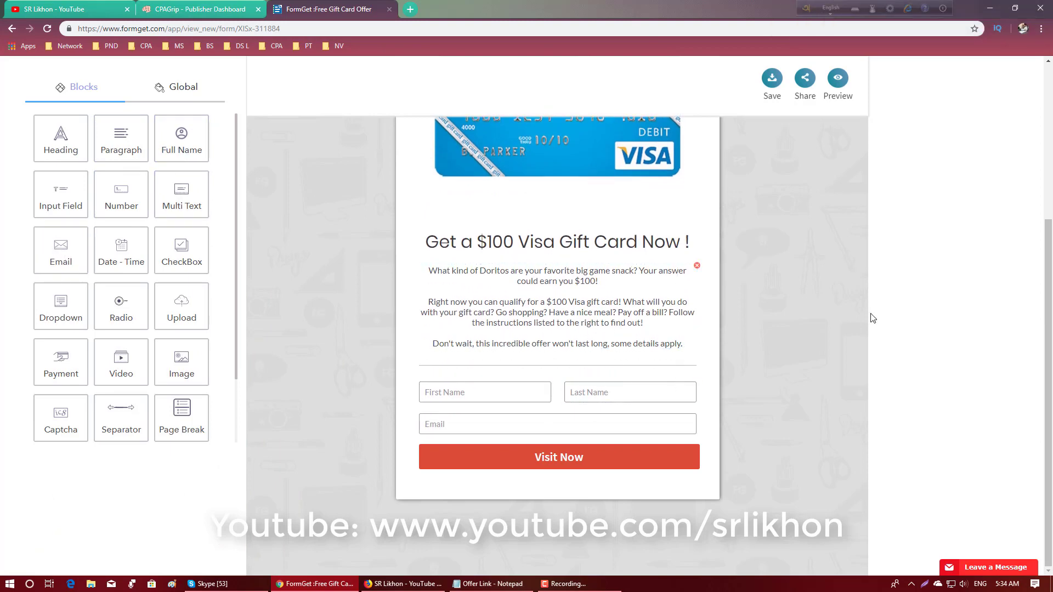
scroll(775, 334, up, 5)
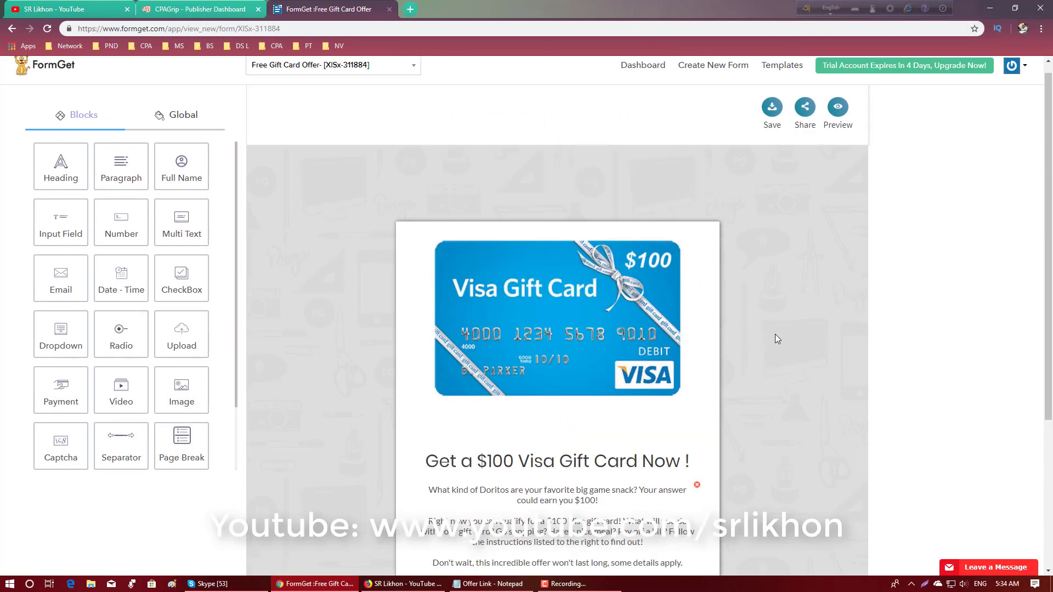
scroll(775, 334, down, 3)
scroll(775, 334, up, 3)
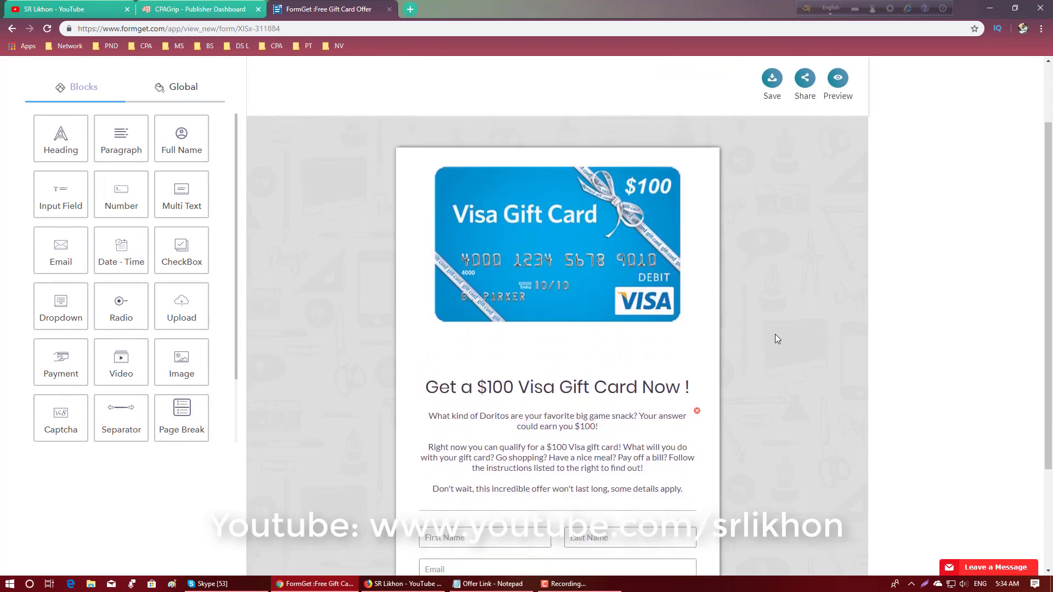
scroll(775, 334, down, 3)
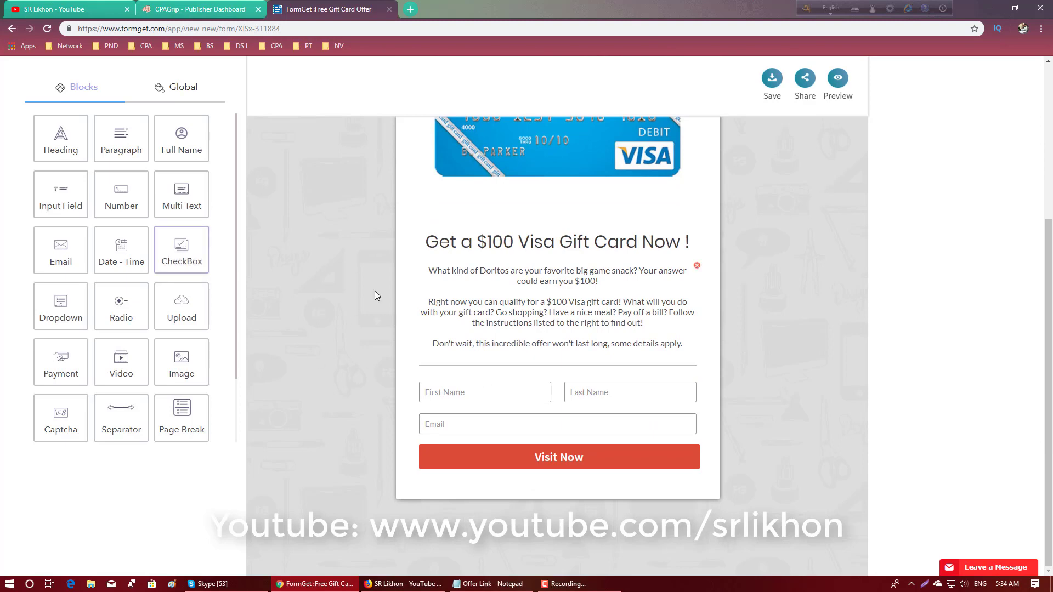
- Check the finished gift card form and save it
scroll(186, 302, up, 2)
scroll(194, 301, down, 2)
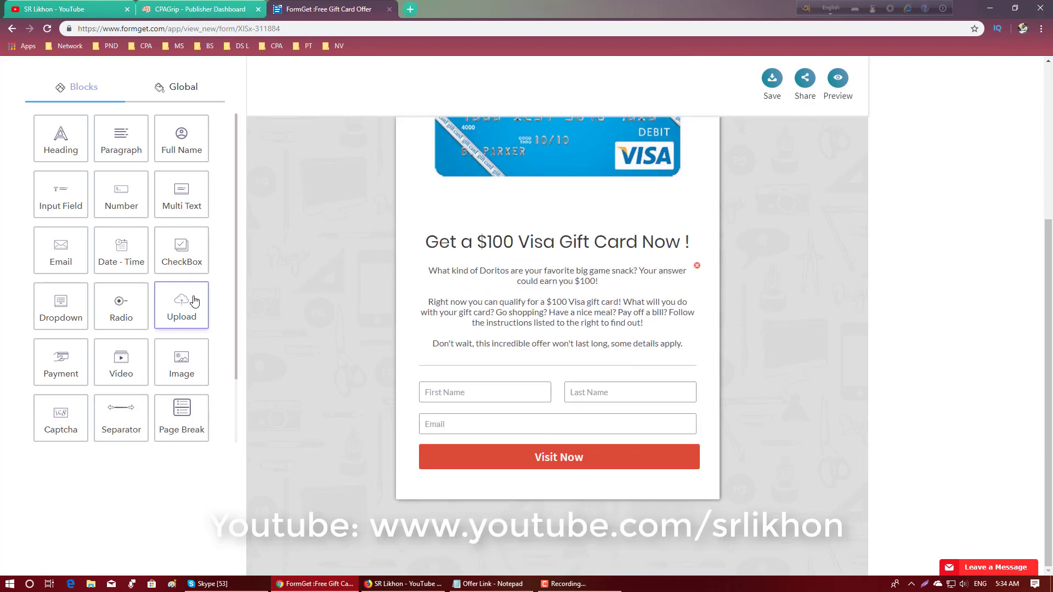
scroll(194, 302, up, 2)
scroll(193, 301, down, 2)
scroll(755, 242, up, 2)
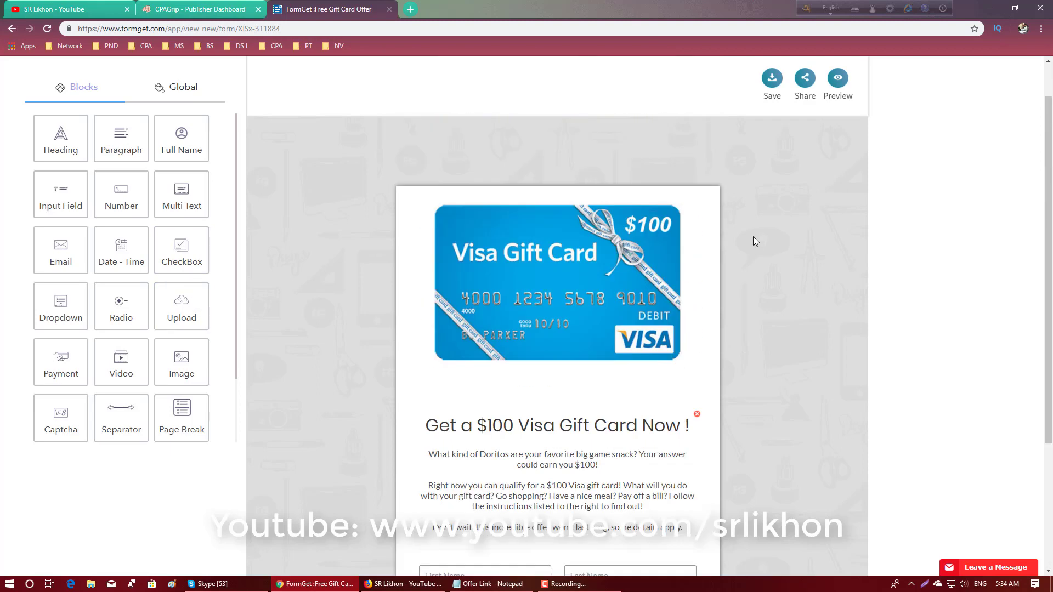
scroll(755, 242, up, 1)
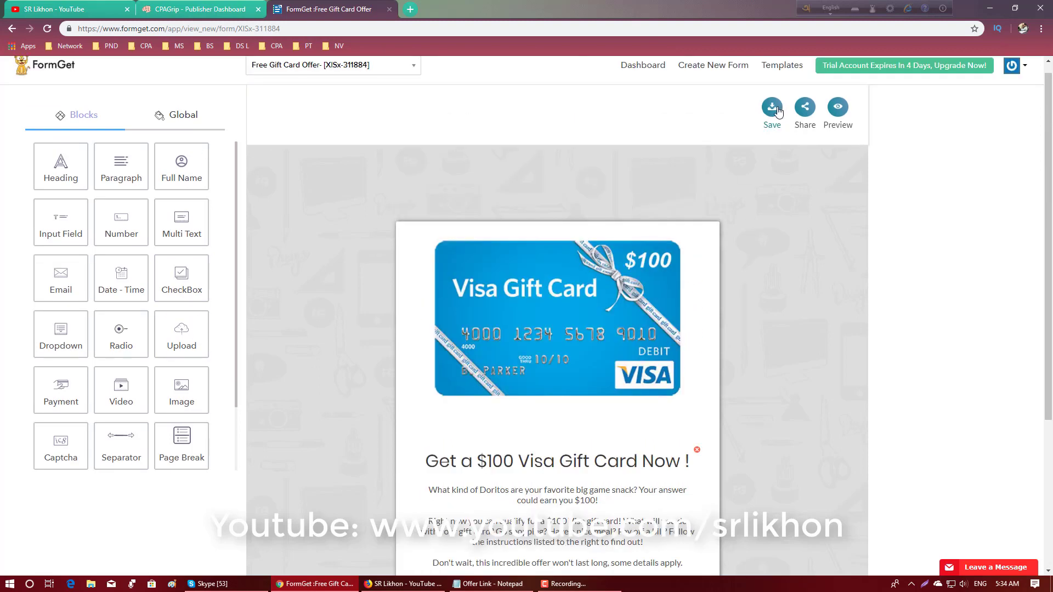
click(773, 109)
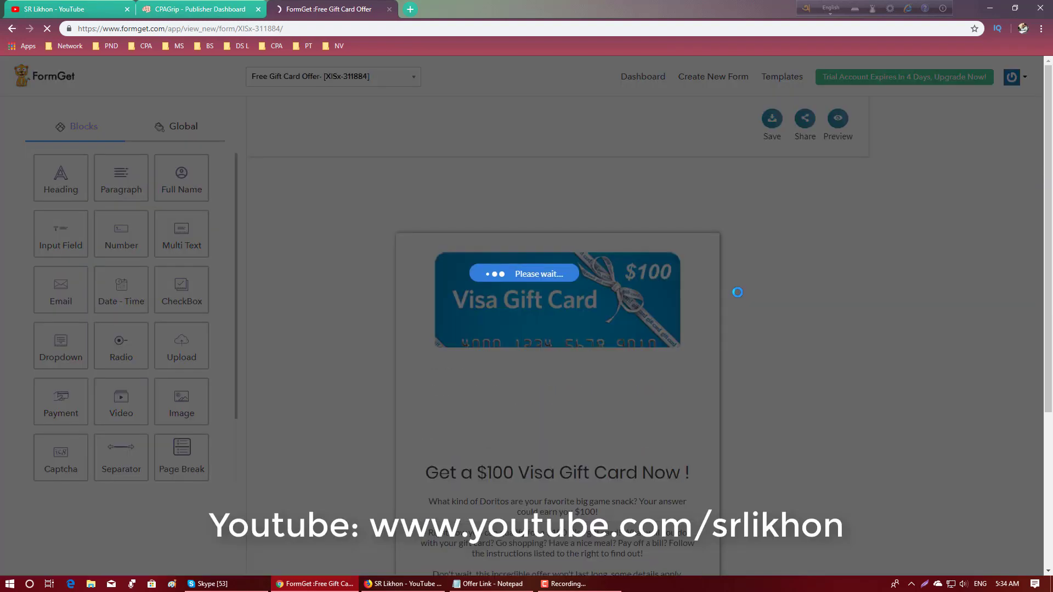
- Review the saved form and open its sharing page with the direct form link
scroll(737, 291, down, 5)
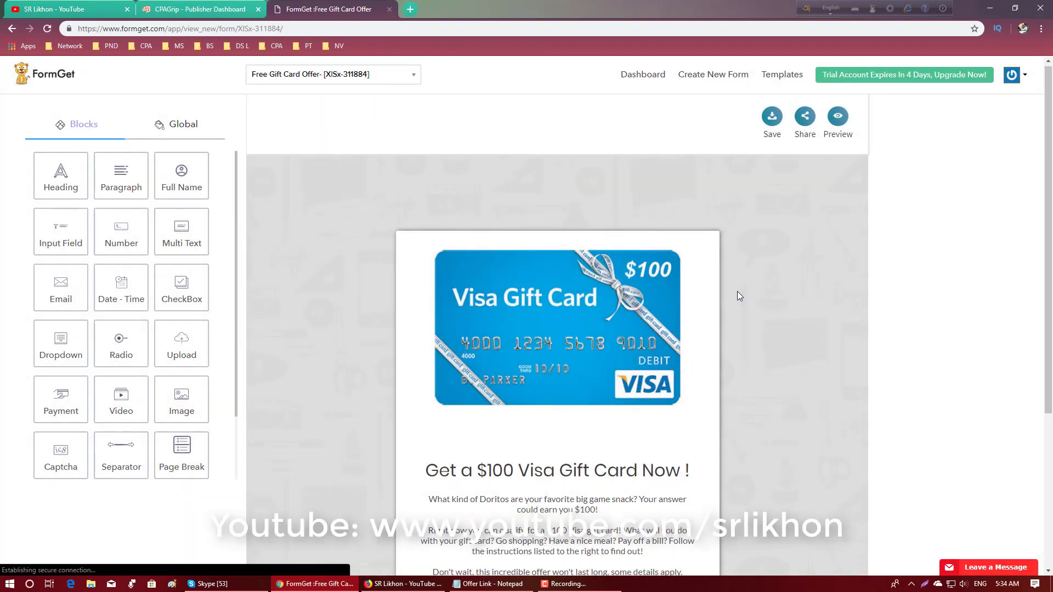
scroll(737, 291, up, 5)
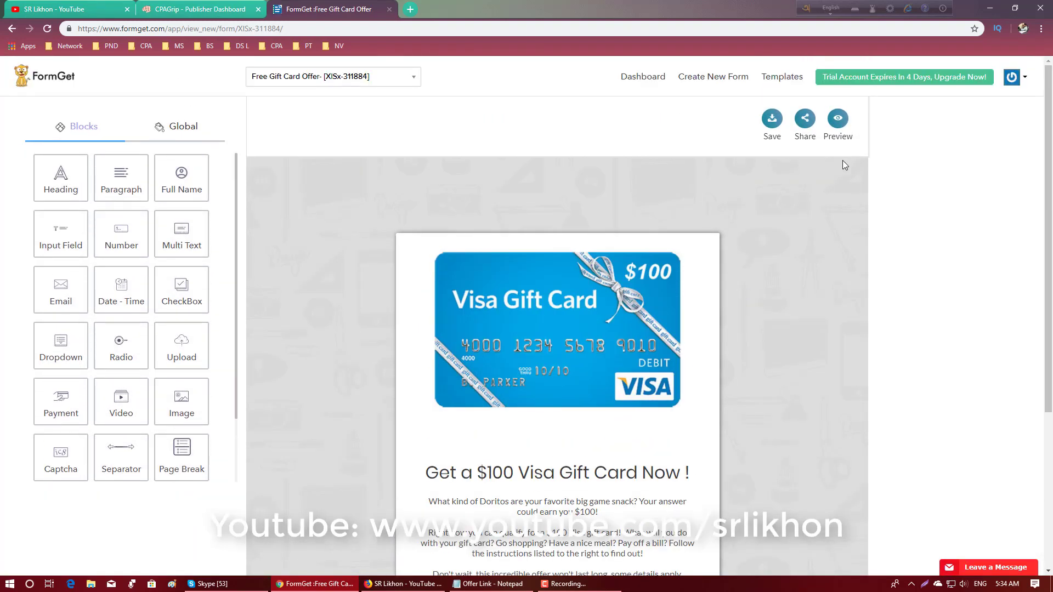
scroll(765, 225, down, 4)
scroll(766, 225, up, 2)
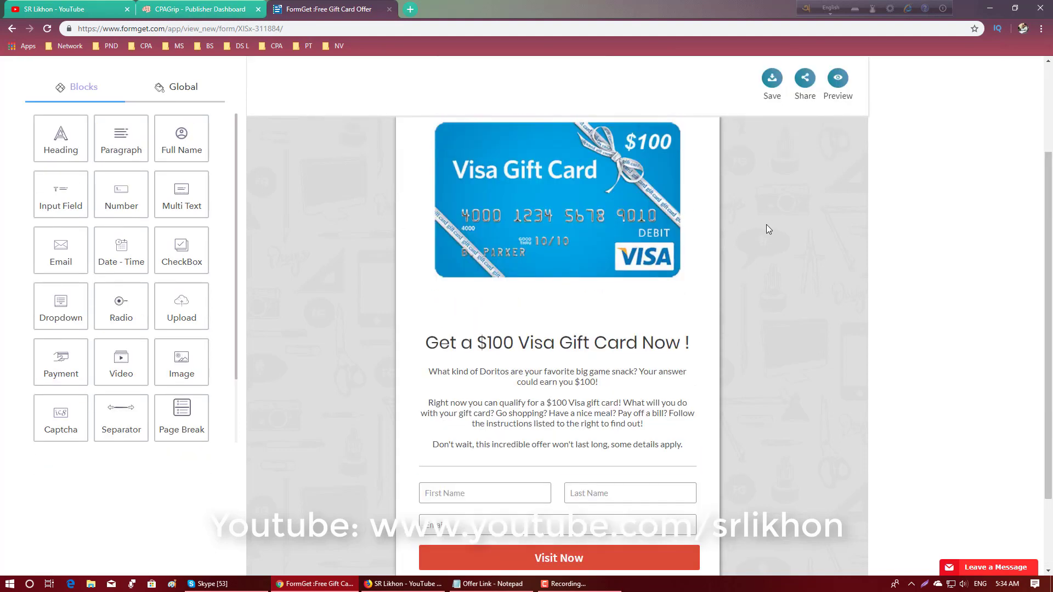
scroll(765, 224, up, 2)
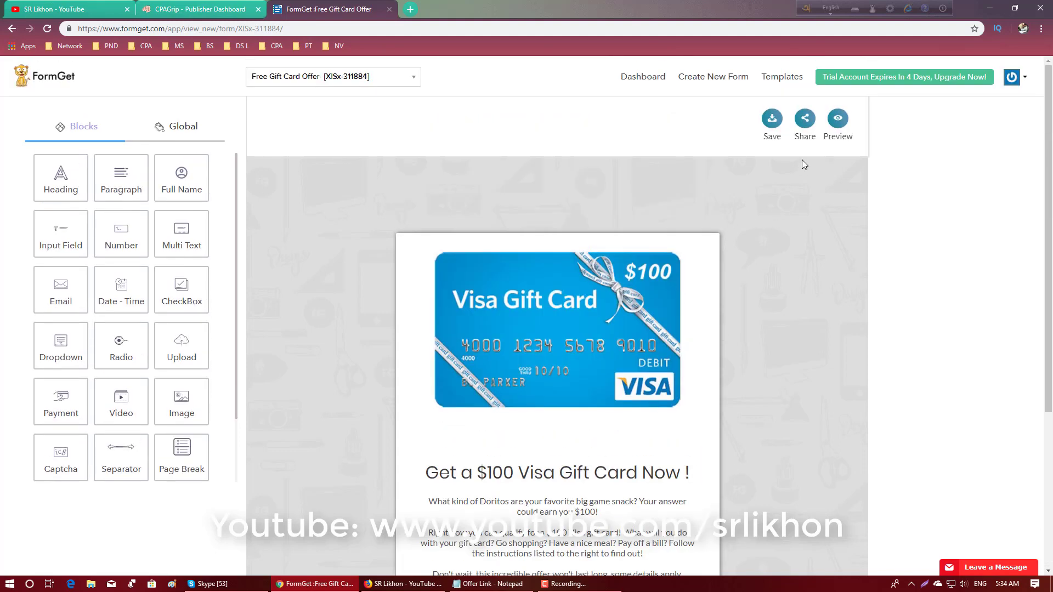
click(806, 120)
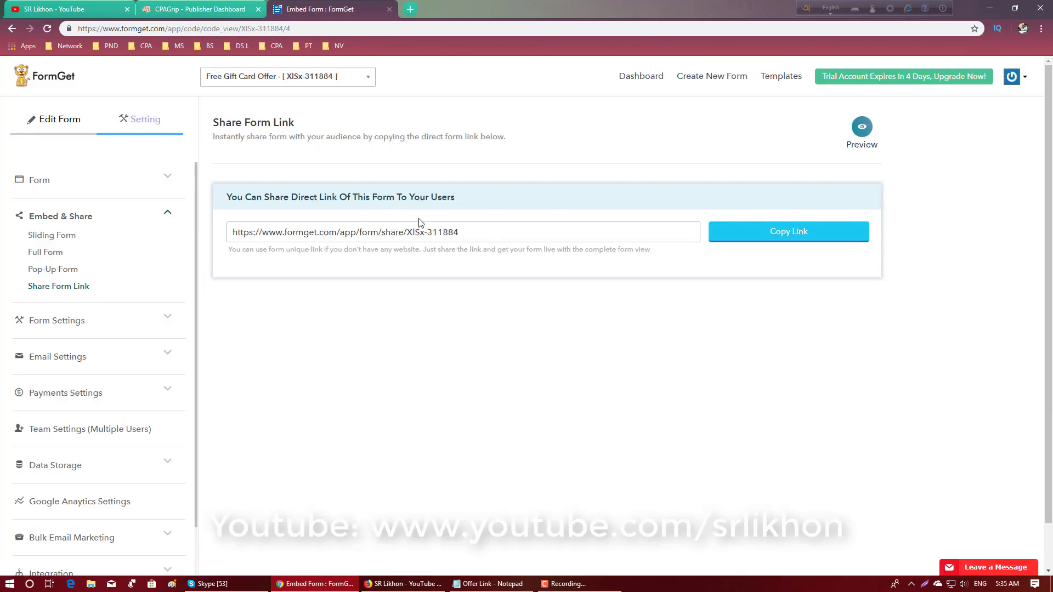
- Copy the form's direct link and paste it under the "Get a $100 Visa Gift Card Now!" line in the Offer Link Notepad file, followed by a blank line
drag(494, 230, 233, 233)
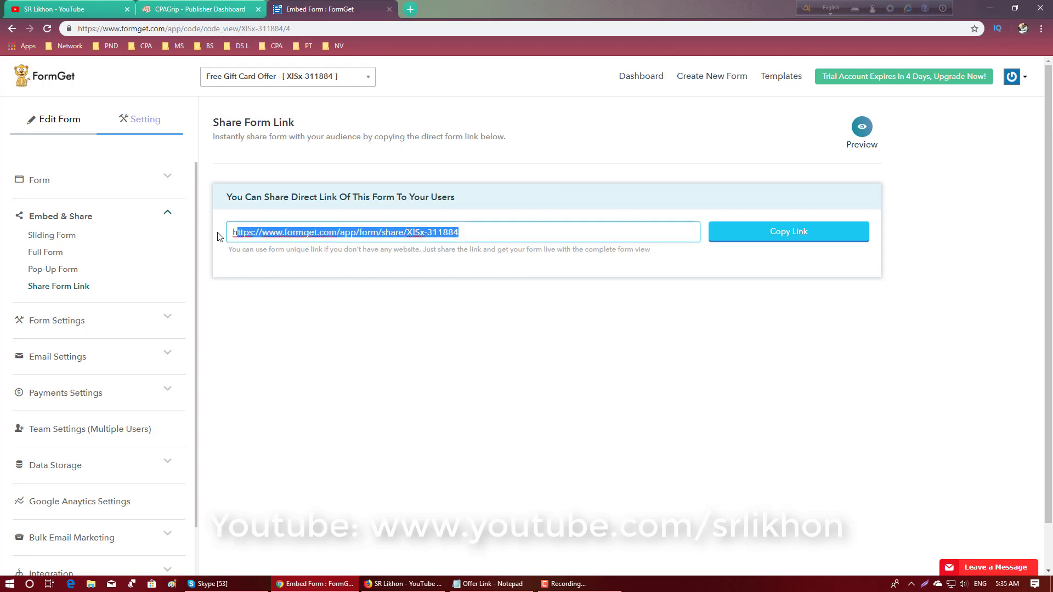
right_click(294, 237)
click(322, 276)
click(488, 583)
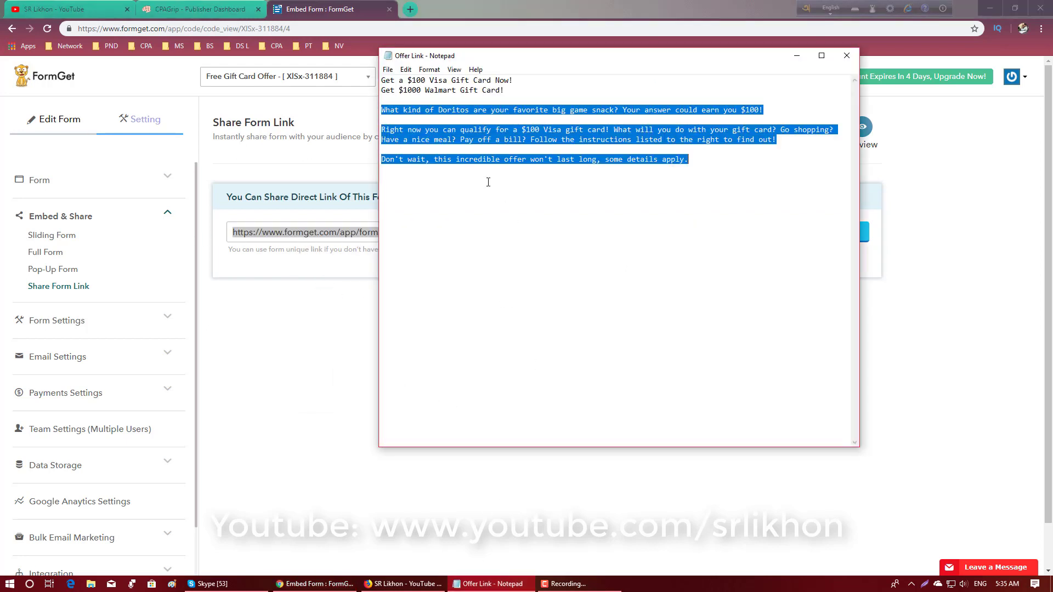
click(520, 82)
key(Return)
key(ctrl+v)
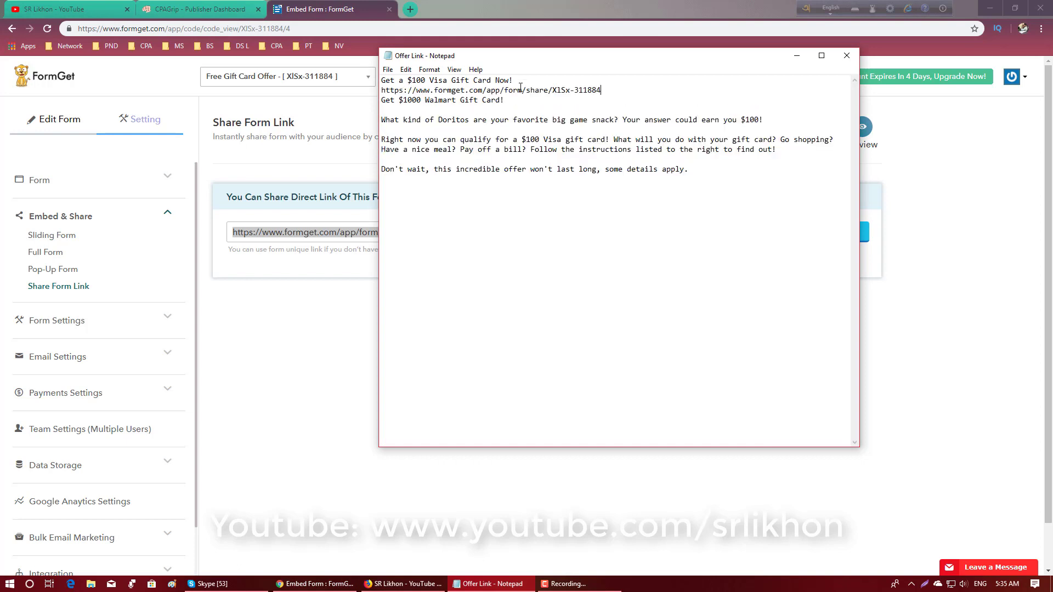
key(Return)
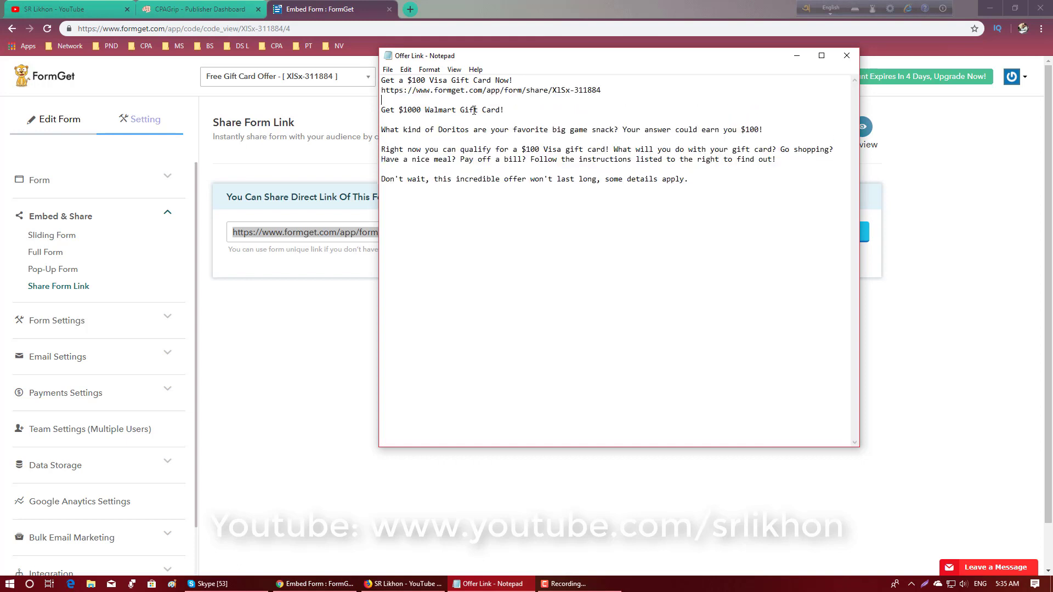
- Select the "Get $1000 Walmart Gift Card!" line in the notes and switch back to FormGet in the browser
click(450, 111)
drag(507, 109, 375, 110)
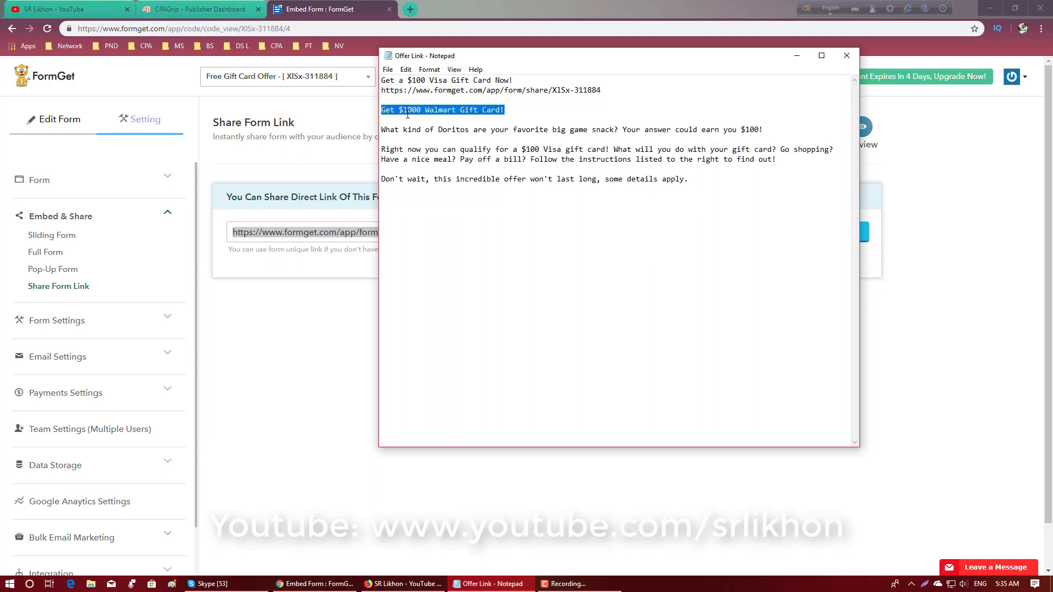
click(328, 5)
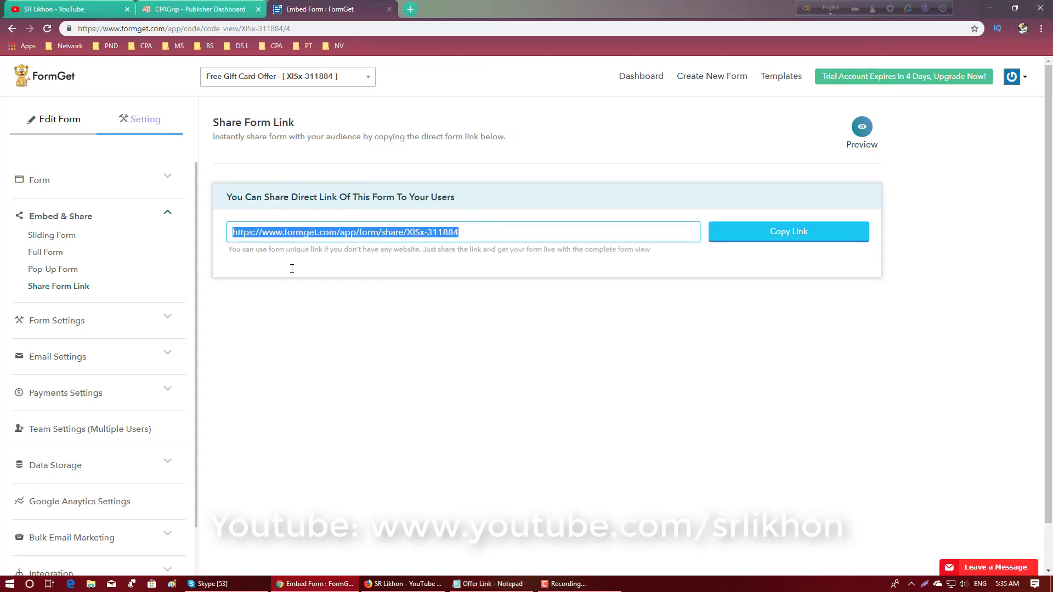
- Go back to the FormGet dashboard, look over the existing forms and start a new form
scroll(142, 385, down, 2)
scroll(142, 385, up, 2)
click(10, 27)
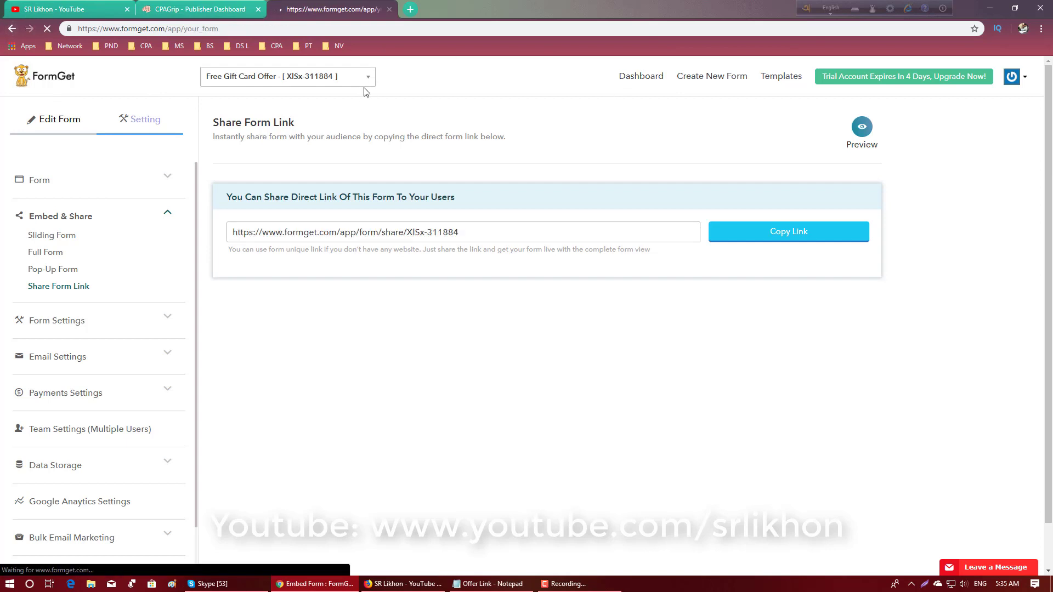
scroll(434, 237, down, 3)
scroll(307, 274, down, 1)
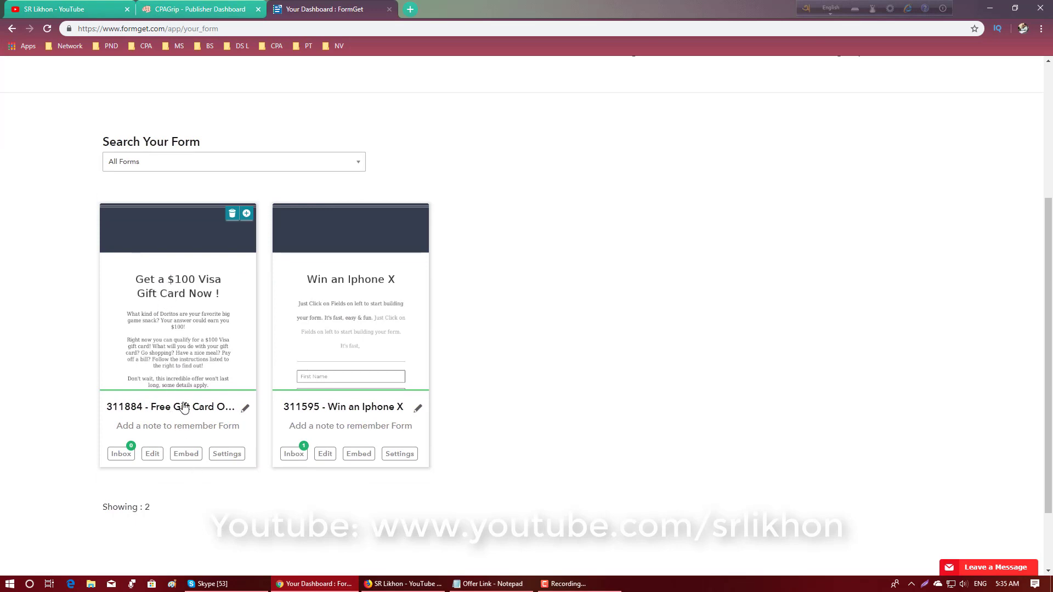
scroll(216, 389, up, 2)
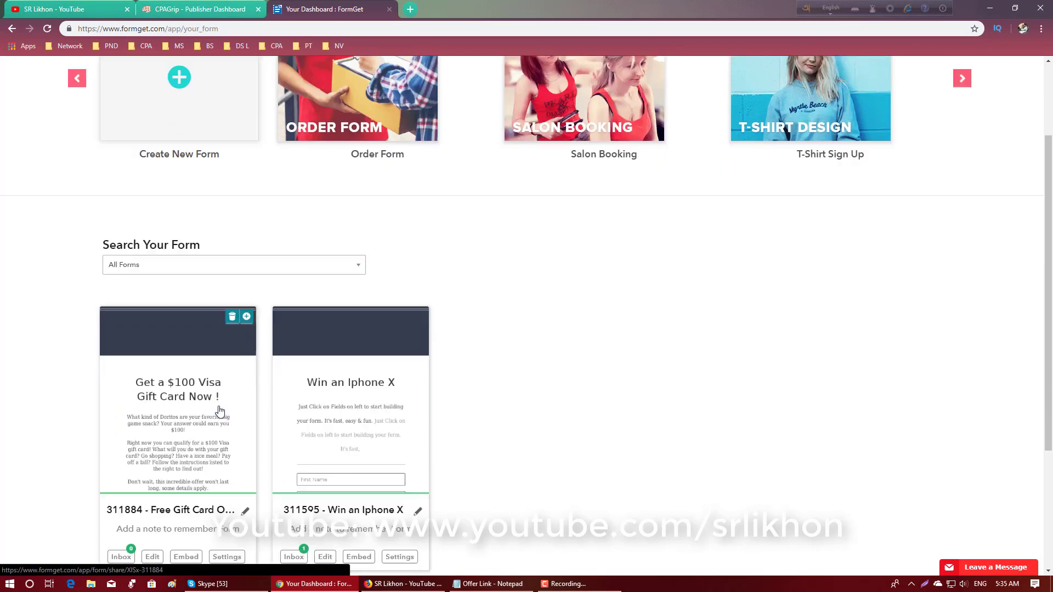
scroll(214, 395, down, 4)
scroll(205, 376, up, 5)
scroll(208, 409, up, 1)
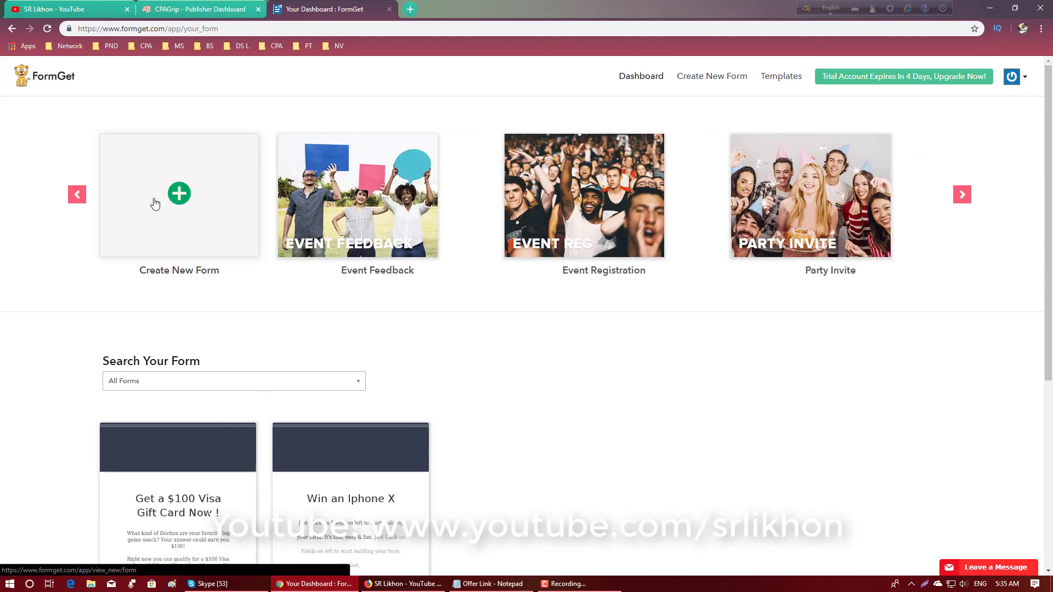
click(156, 203)
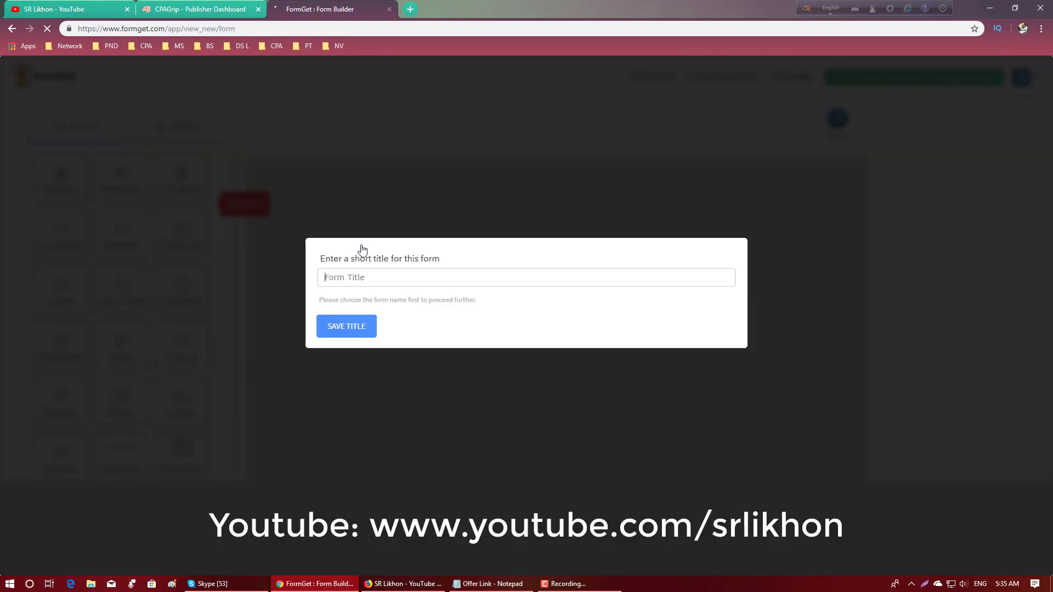
- Copy "Get $1000 Walmart Gift Card!" from the Offer Link notes into the new form's title and save the title
click(491, 583)
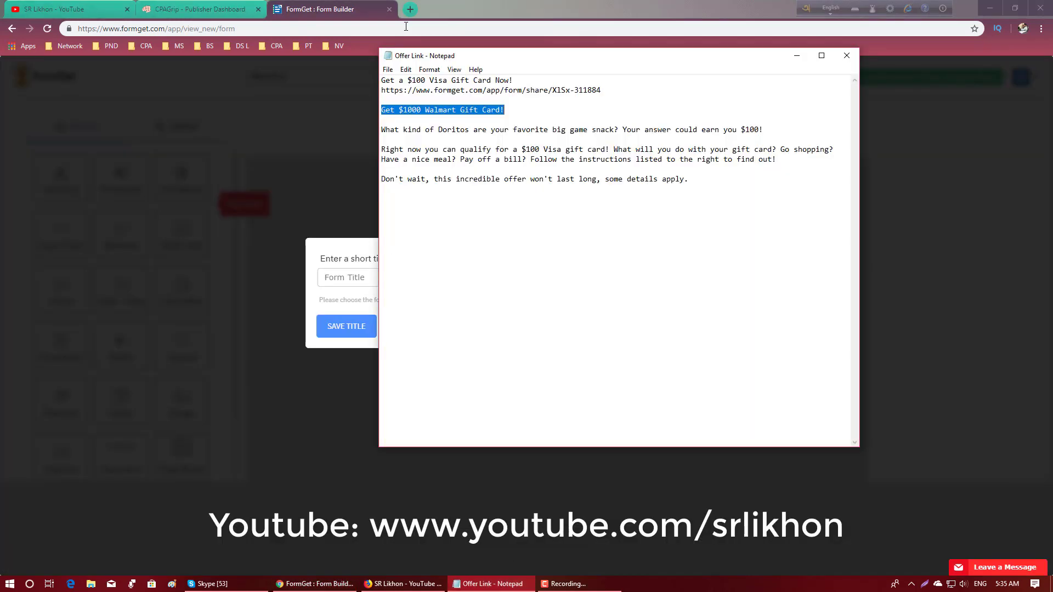
right_click(447, 107)
click(463, 140)
click(352, 277)
right_click(354, 280)
click(379, 366)
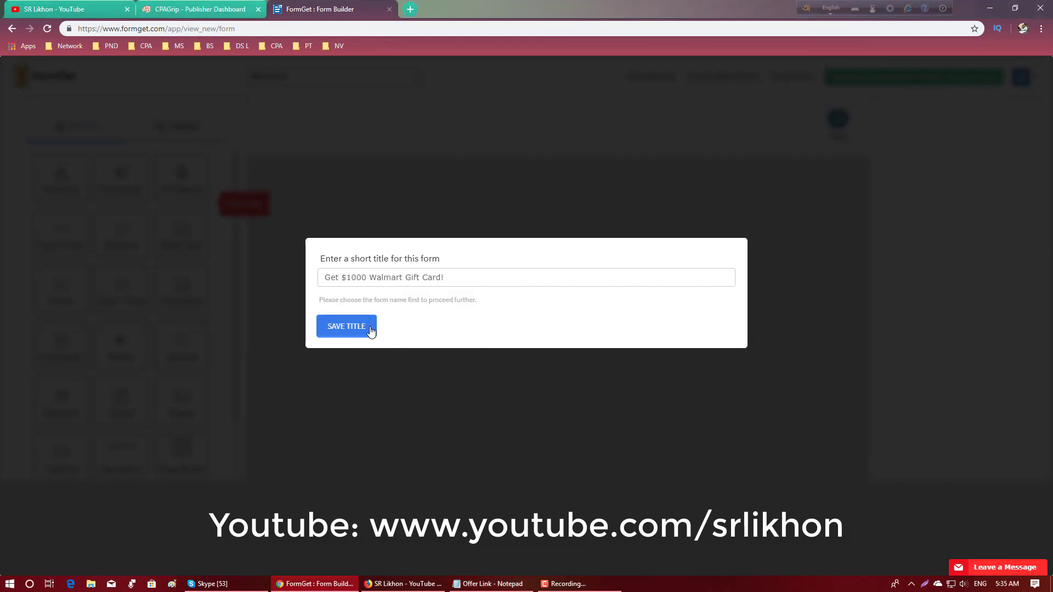
key(Return)
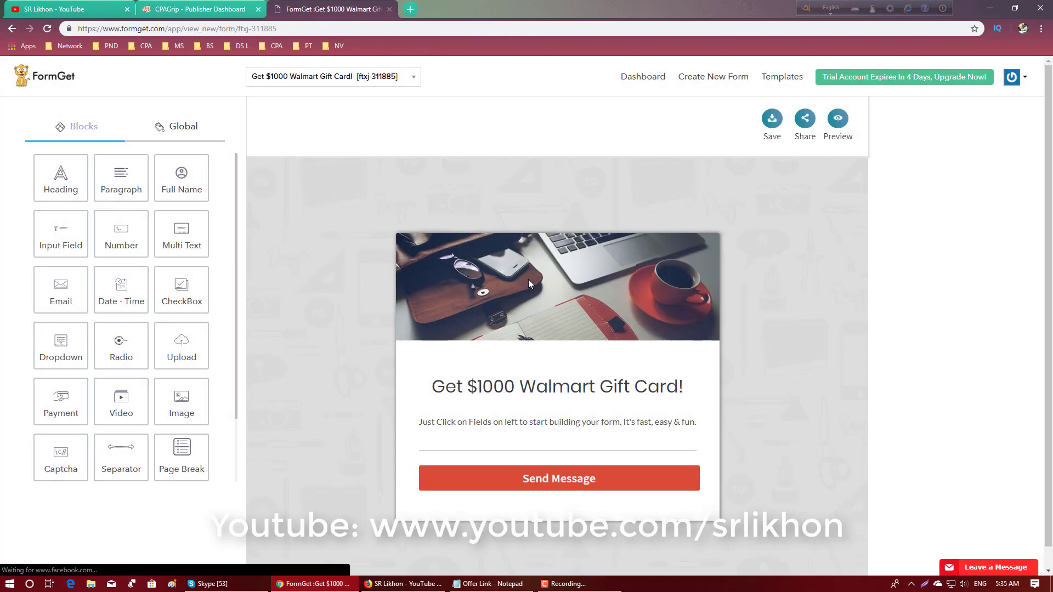
- Upload the "gft card" image from the Desktop as the form's custom header image
click(528, 278)
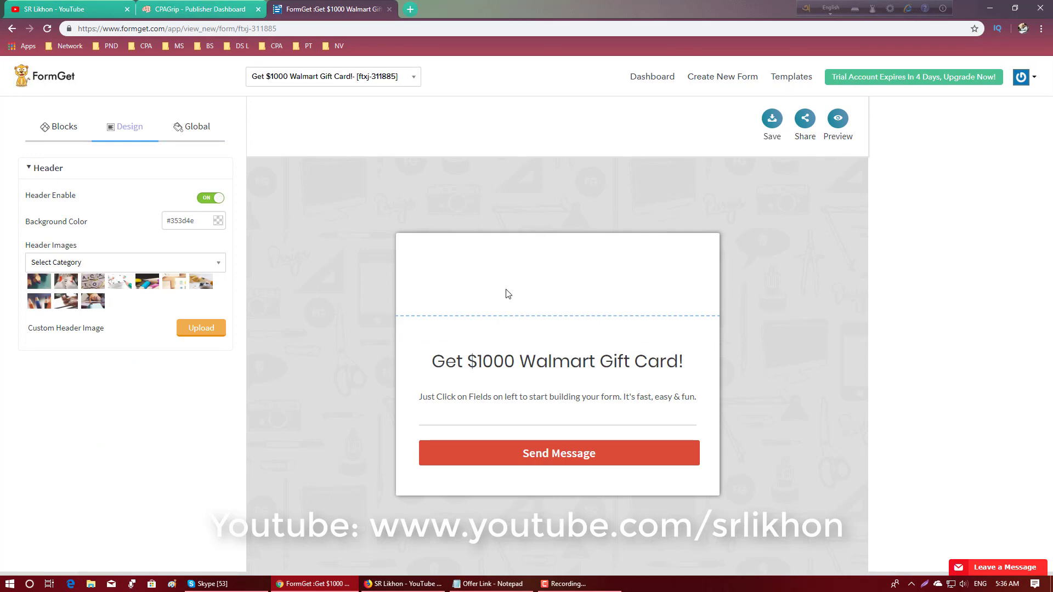
click(200, 329)
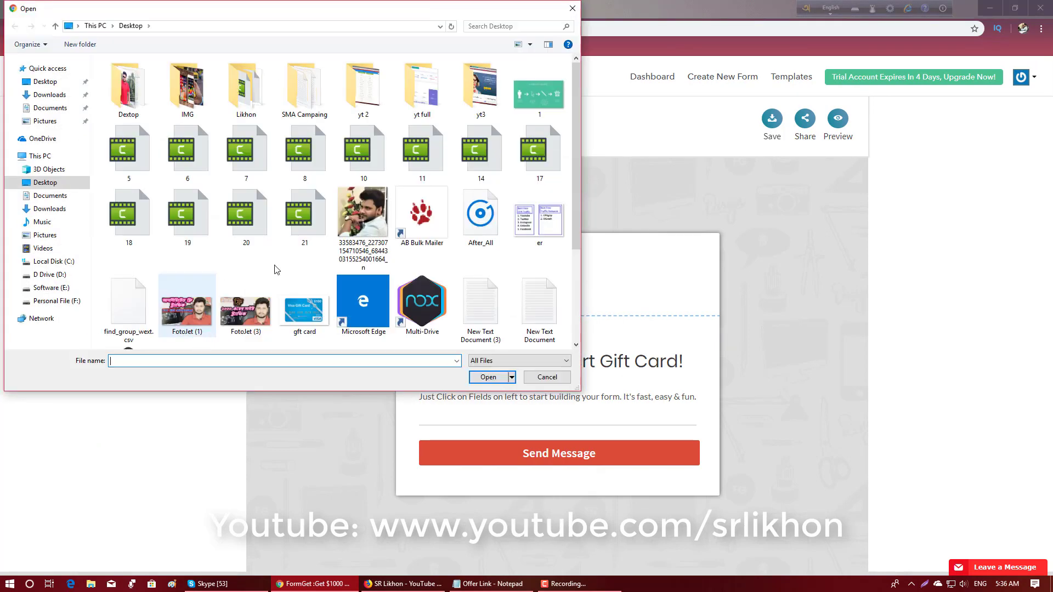
scroll(276, 268, down, 2)
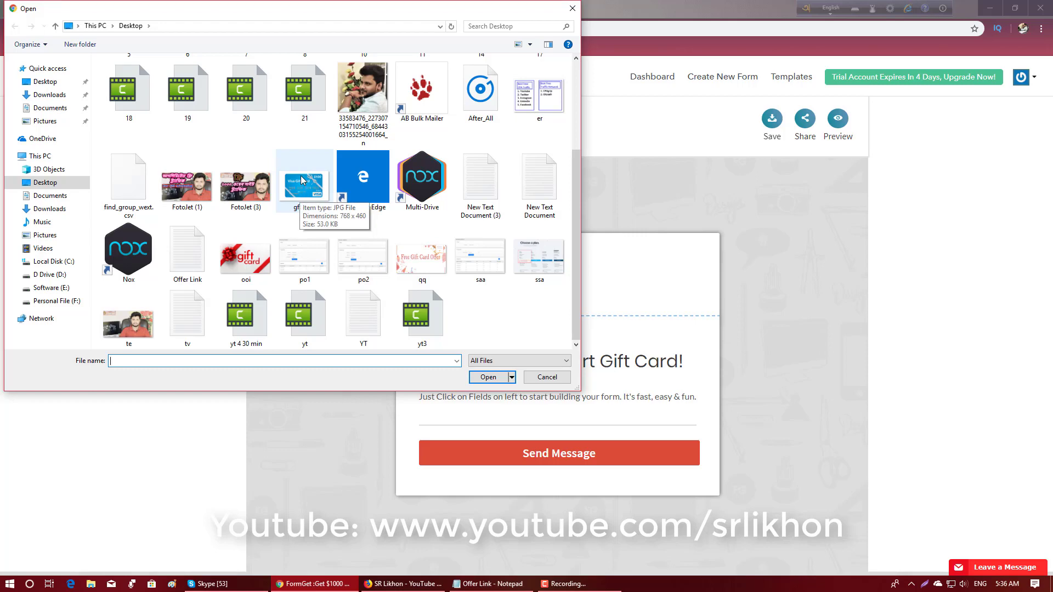
double_click(307, 201)
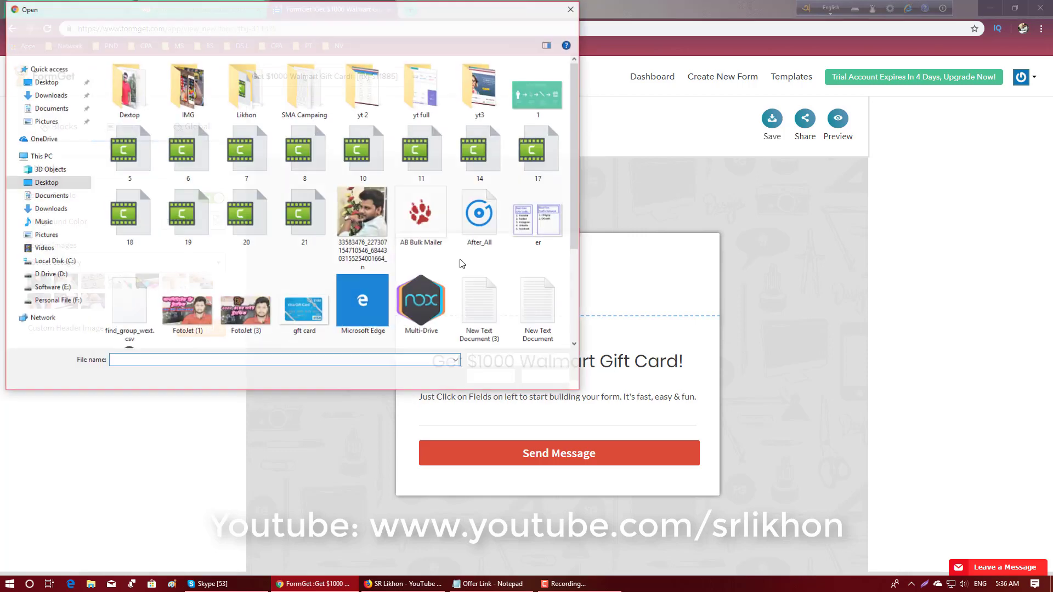
double_click(304, 309)
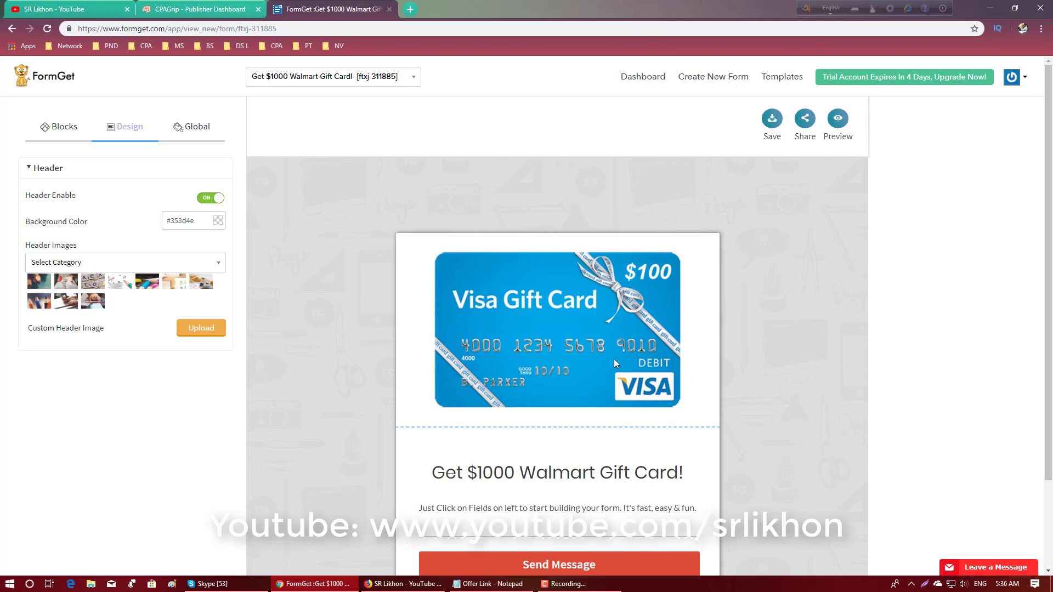
- Open the settings of the paragraph below the heading and bring up the Offer Link notes containing the offer text
scroll(614, 359, down, 2)
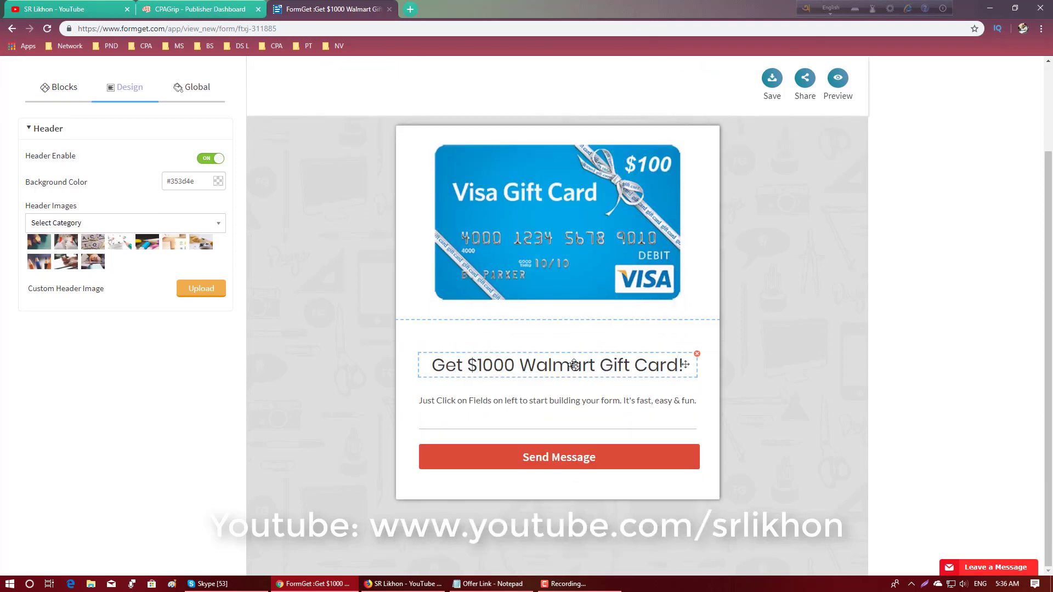
click(567, 396)
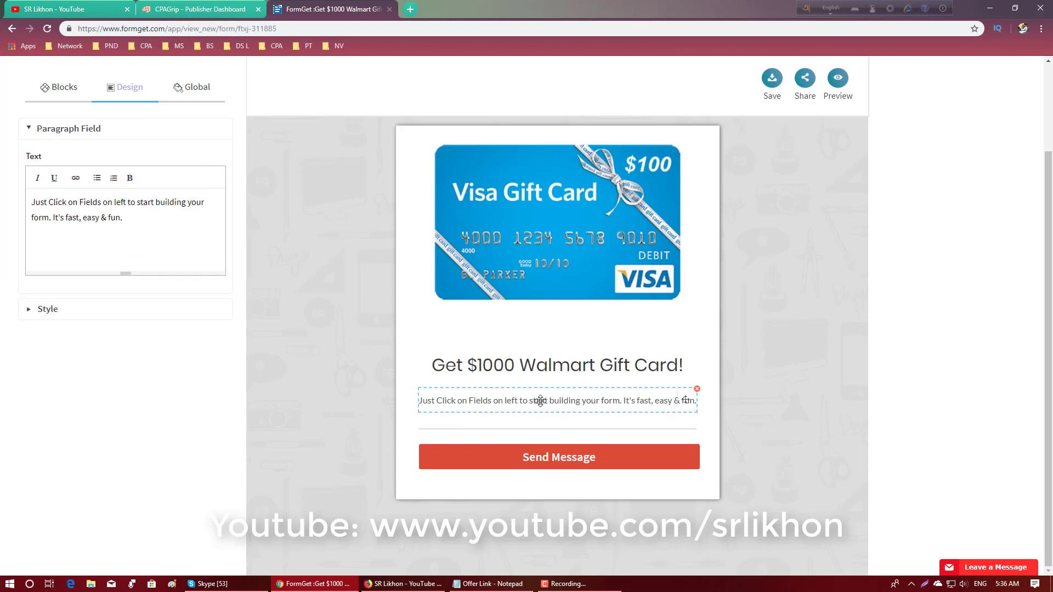
click(488, 583)
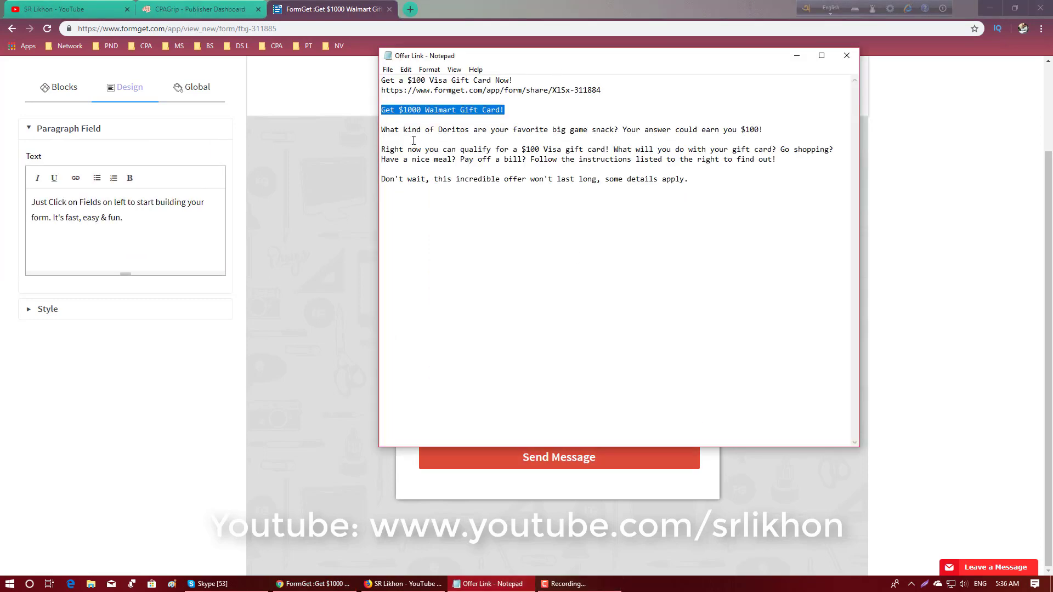